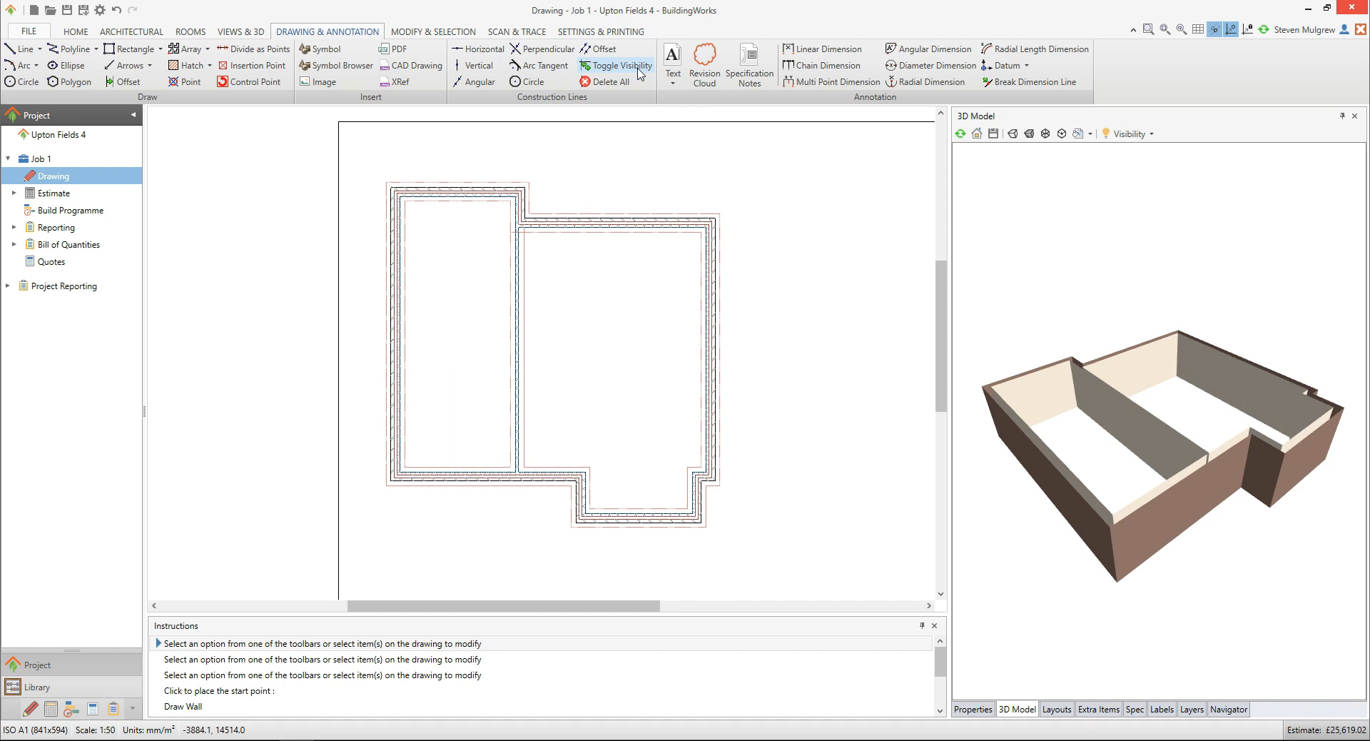
# Start adding an internal block single skin wall using the Internal 100mm block wall with plastering and decoration to both sides specification
pyautogui.click(159, 36)
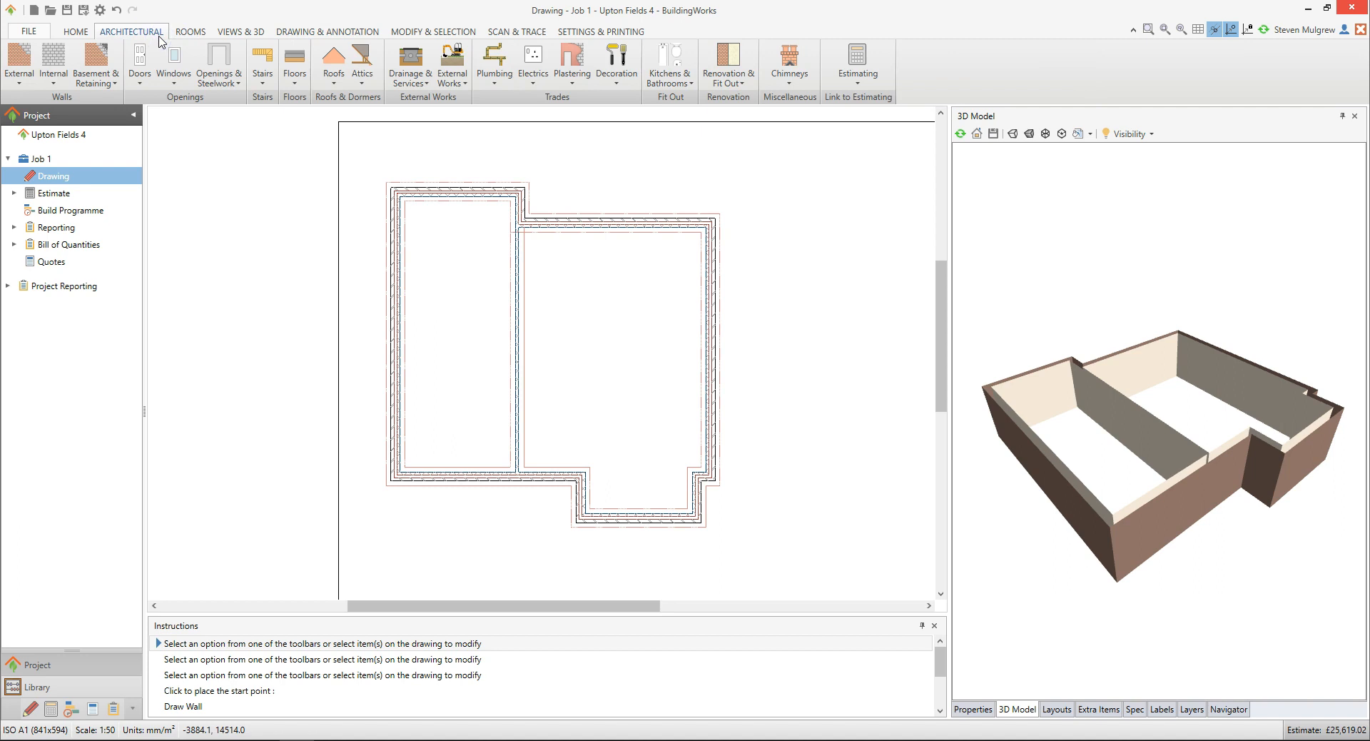
pyautogui.click(62, 85)
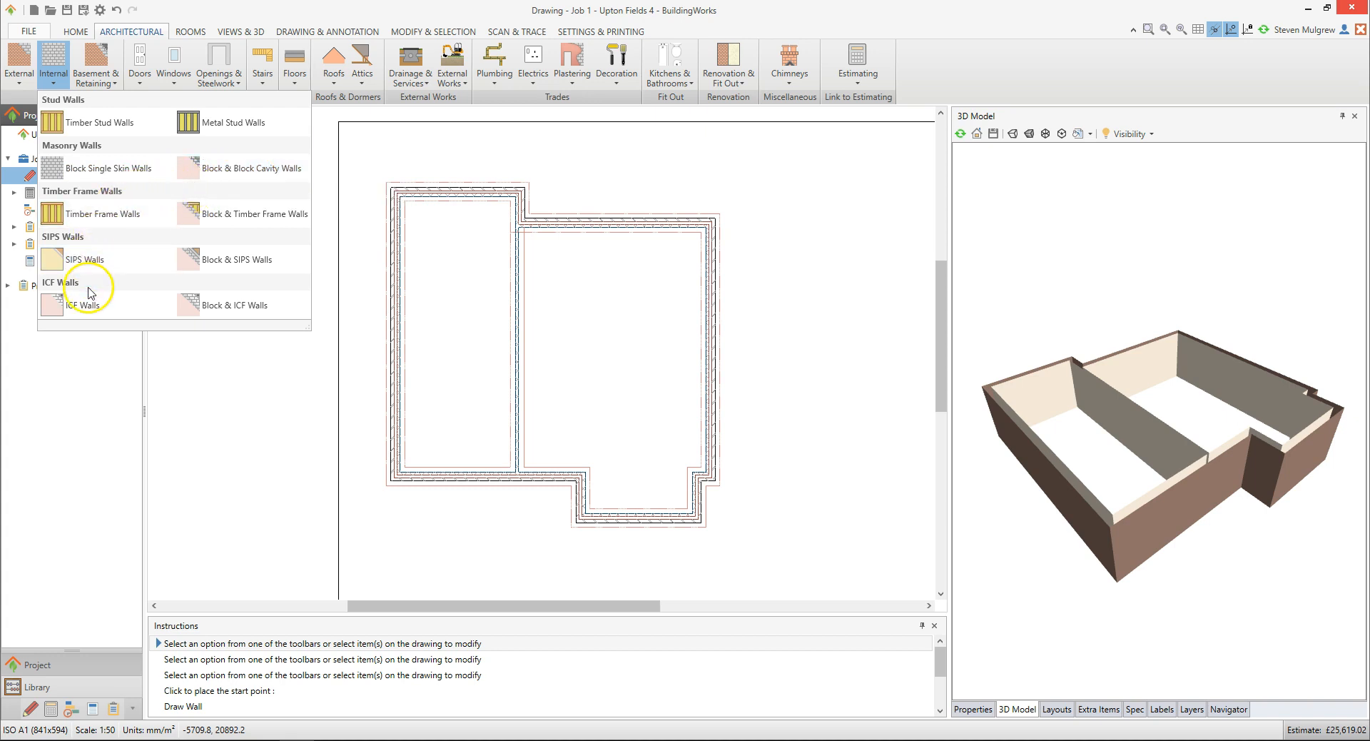
pyautogui.click(160, 175)
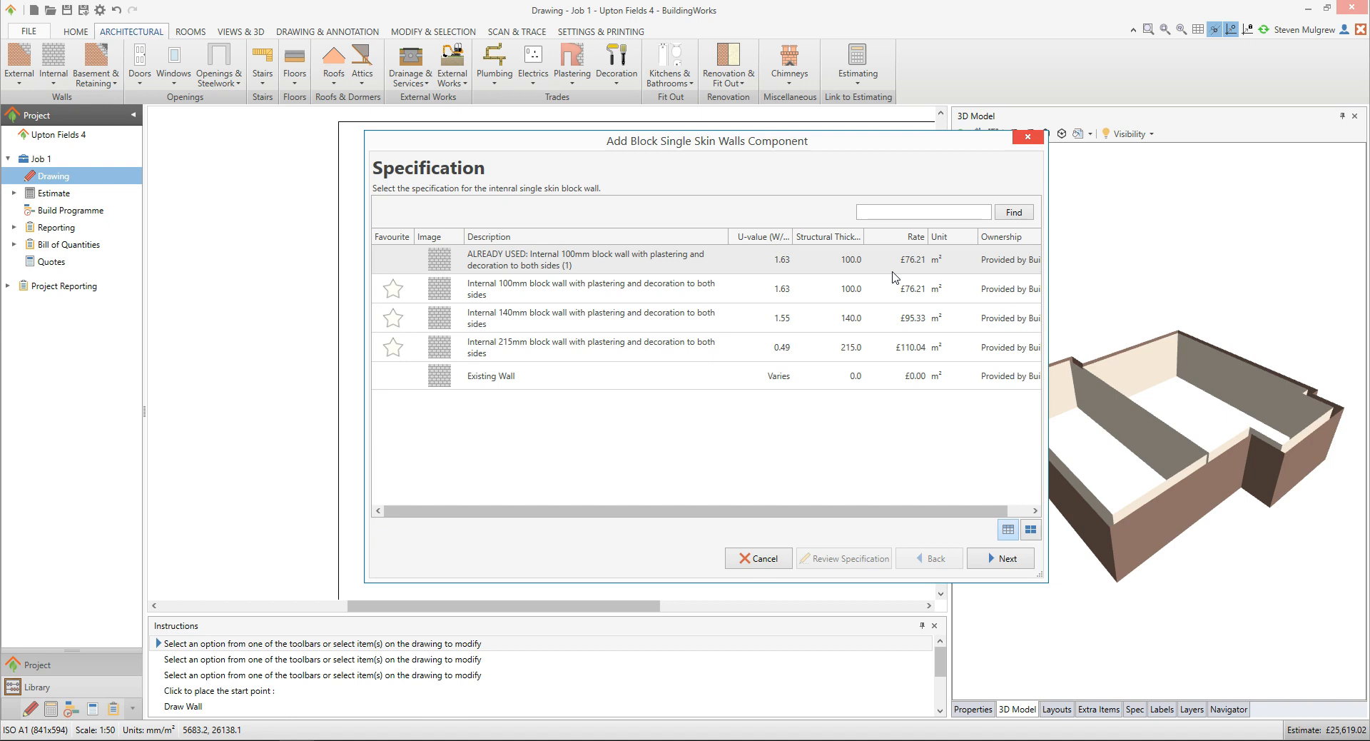
pyautogui.click(661, 295)
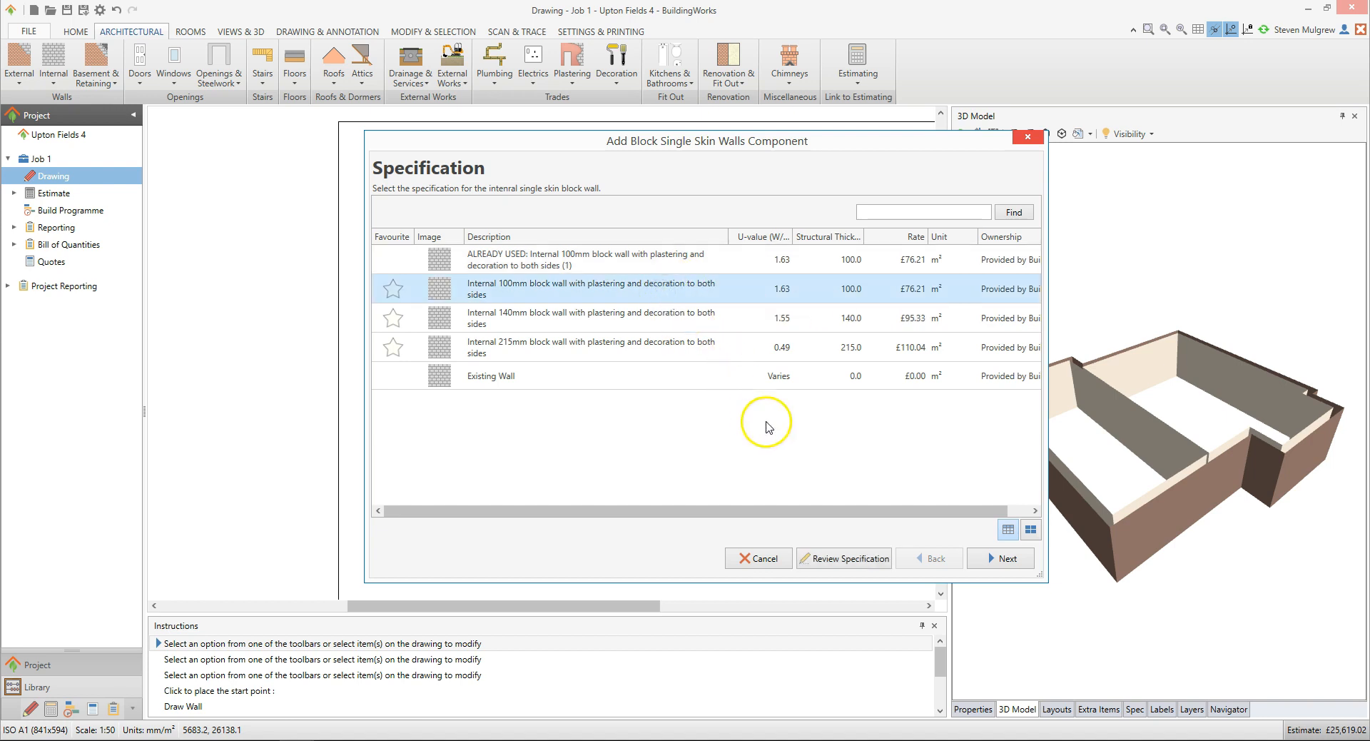
# Review the selected wall specification's linked items and continue to the configuration page
pyautogui.click(877, 567)
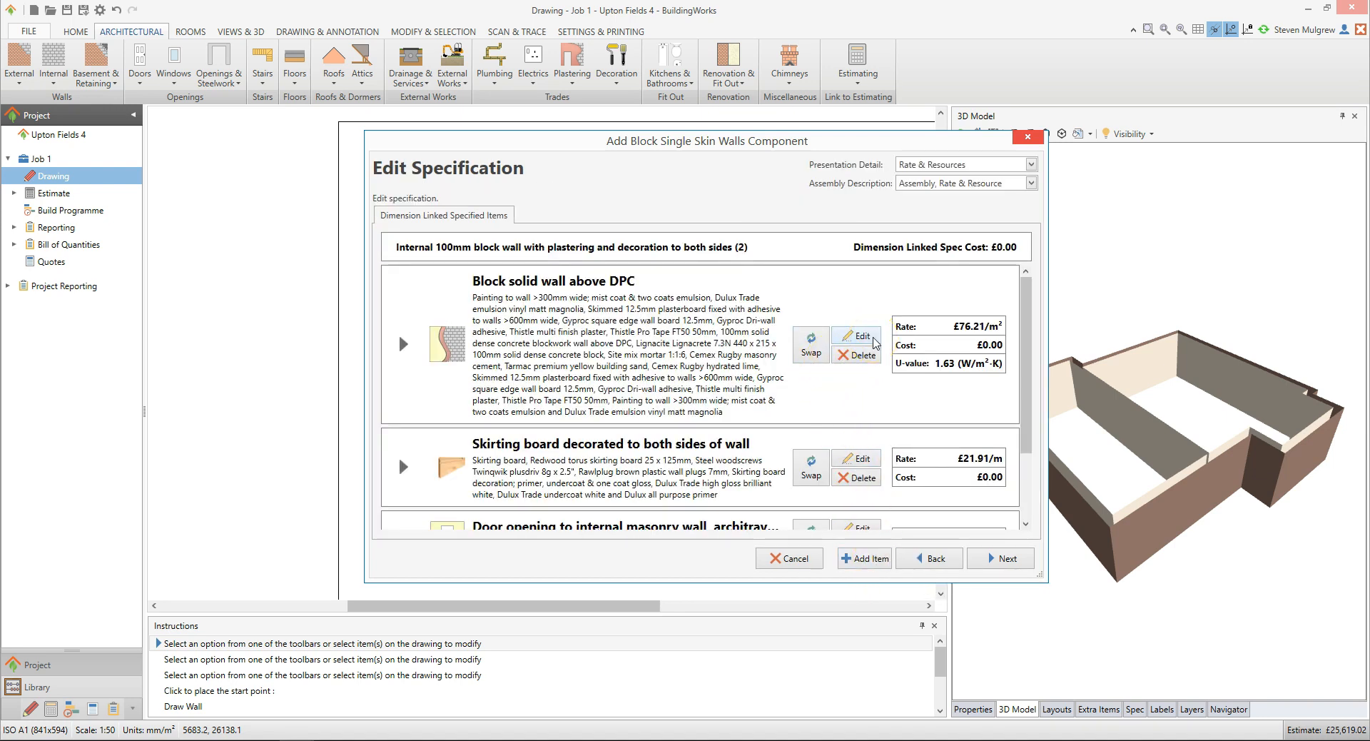
pyautogui.click(872, 364)
pyautogui.click(876, 563)
pyautogui.click(1013, 562)
pyautogui.click(1023, 567)
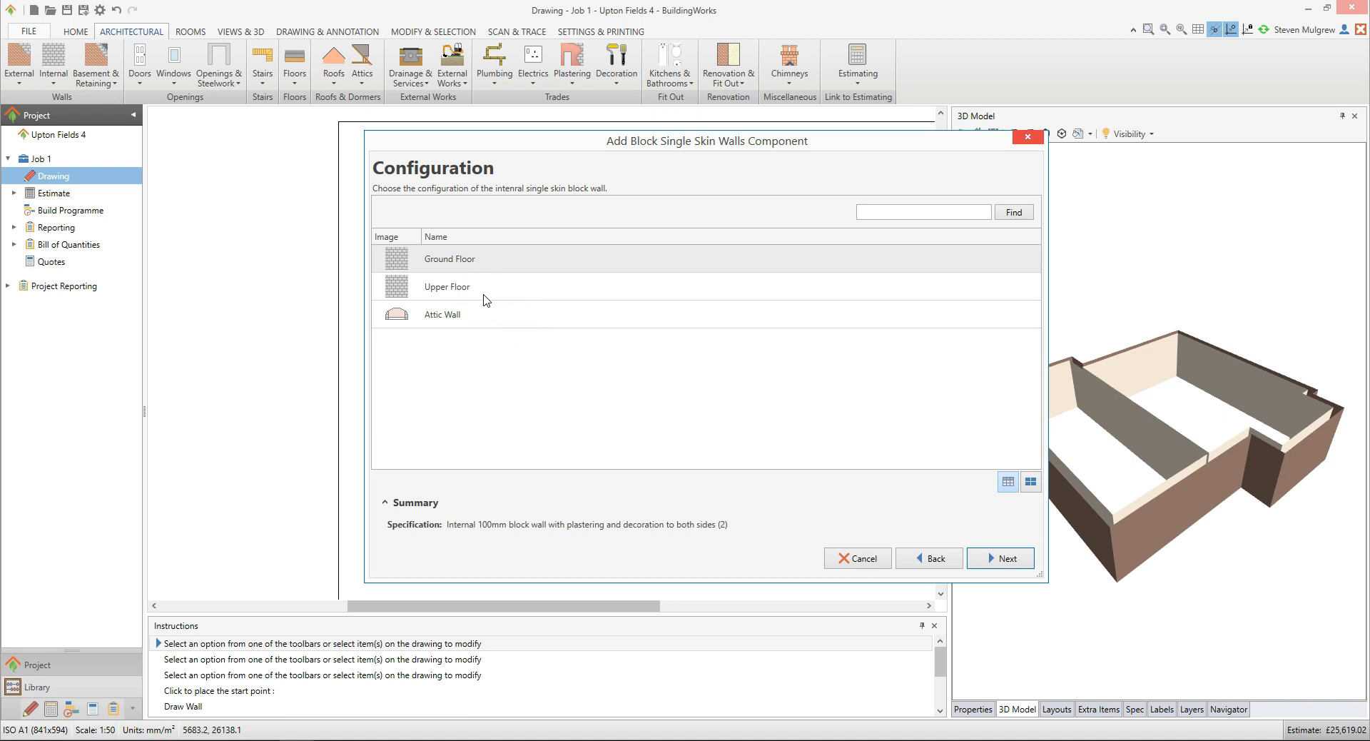
# Choose the Ground Floor configuration and the Trench fill foundation to new build foundation specification
pyautogui.click(480, 262)
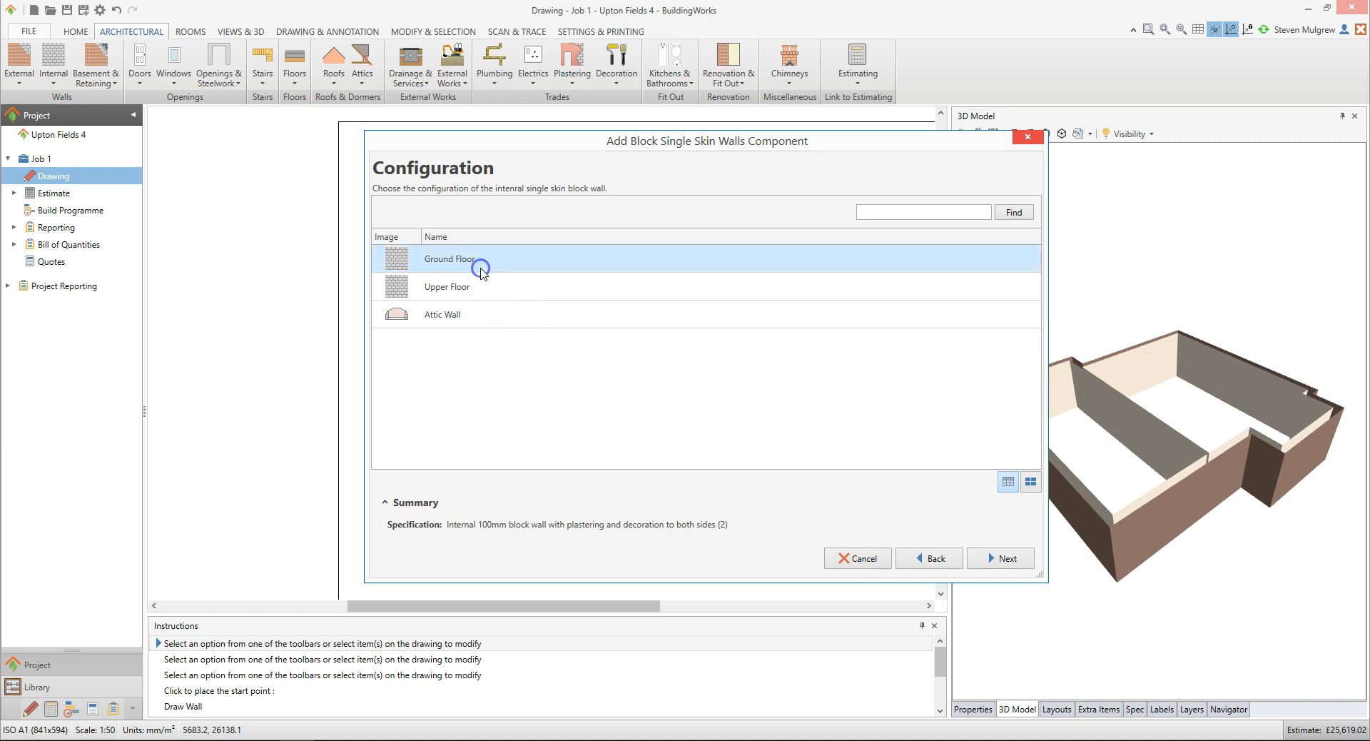
pyautogui.click(1016, 555)
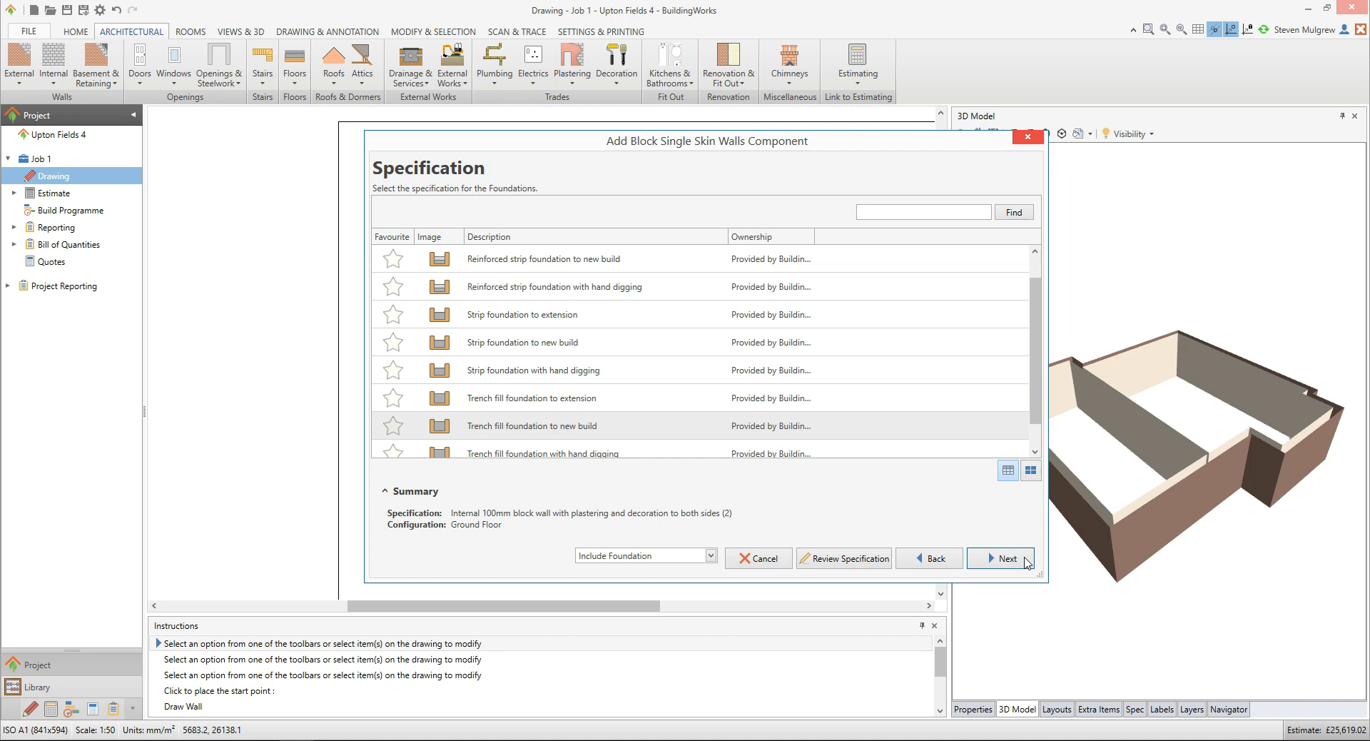
pyautogui.click(608, 427)
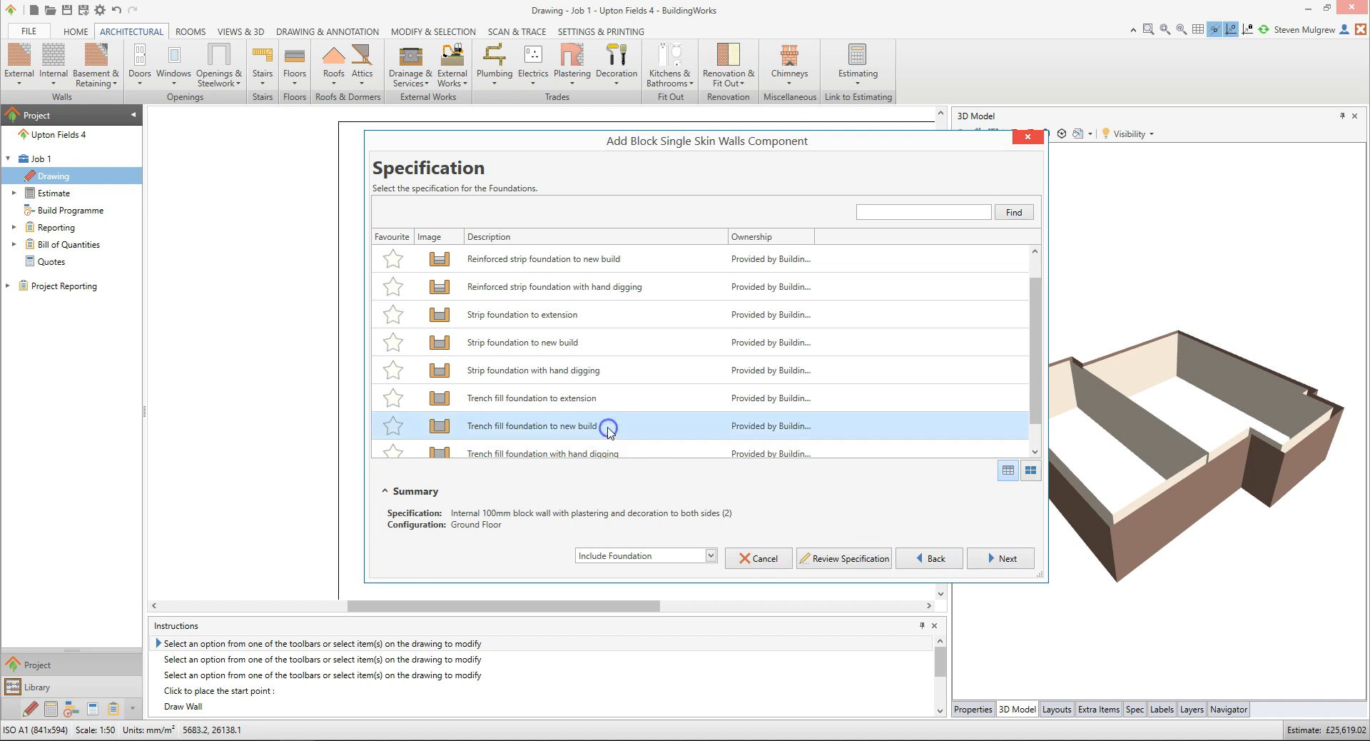
pyautogui.click(882, 567)
pyautogui.click(1020, 559)
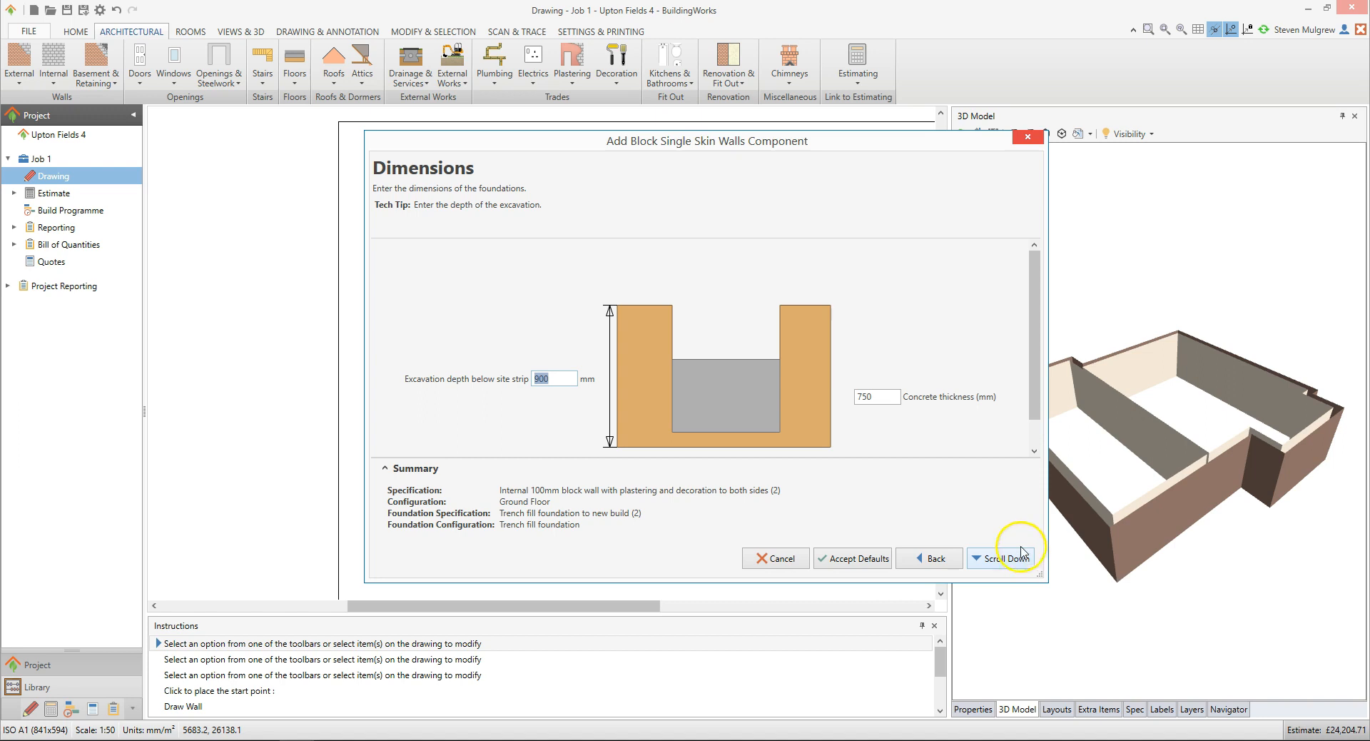
# Maximise the wizard, step through the foundation dimension fields and continue with their values
pyautogui.doubleClick(898, 142)
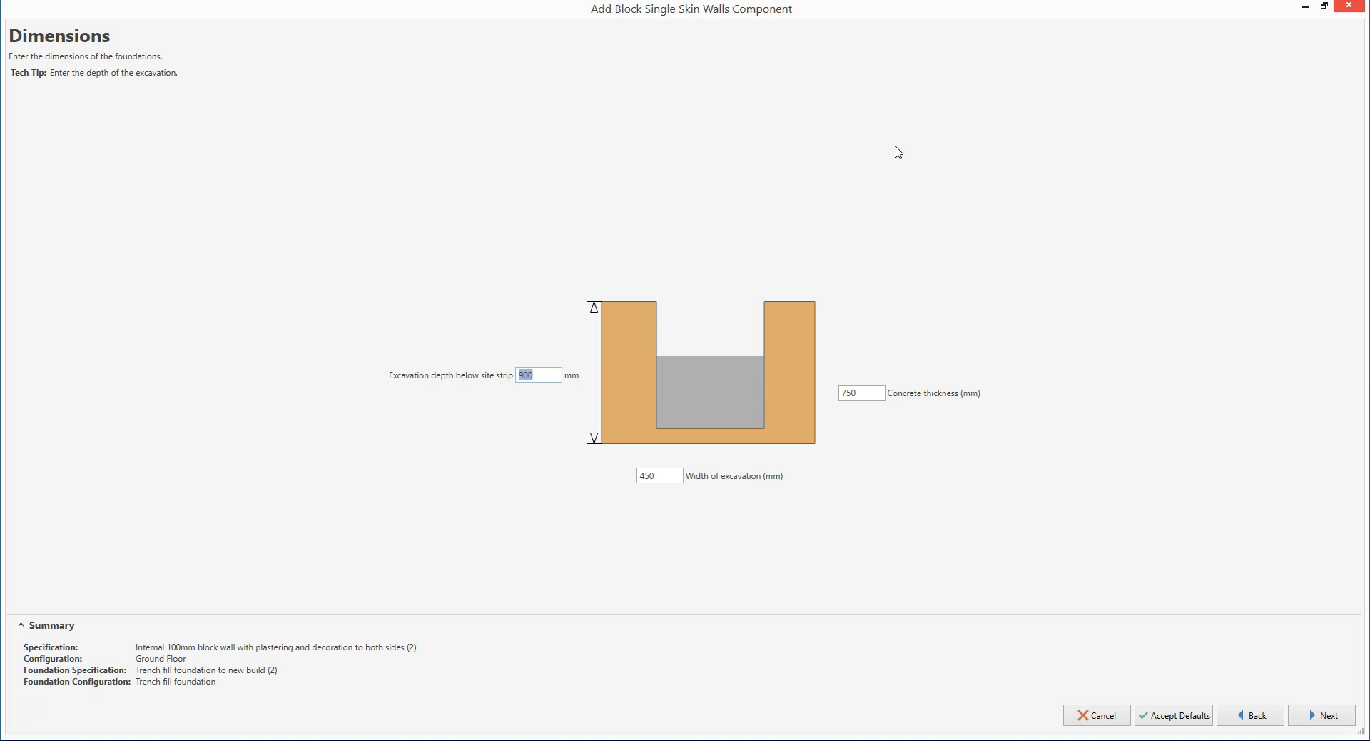
pyautogui.press('Tab')
pyautogui.press('Tab')
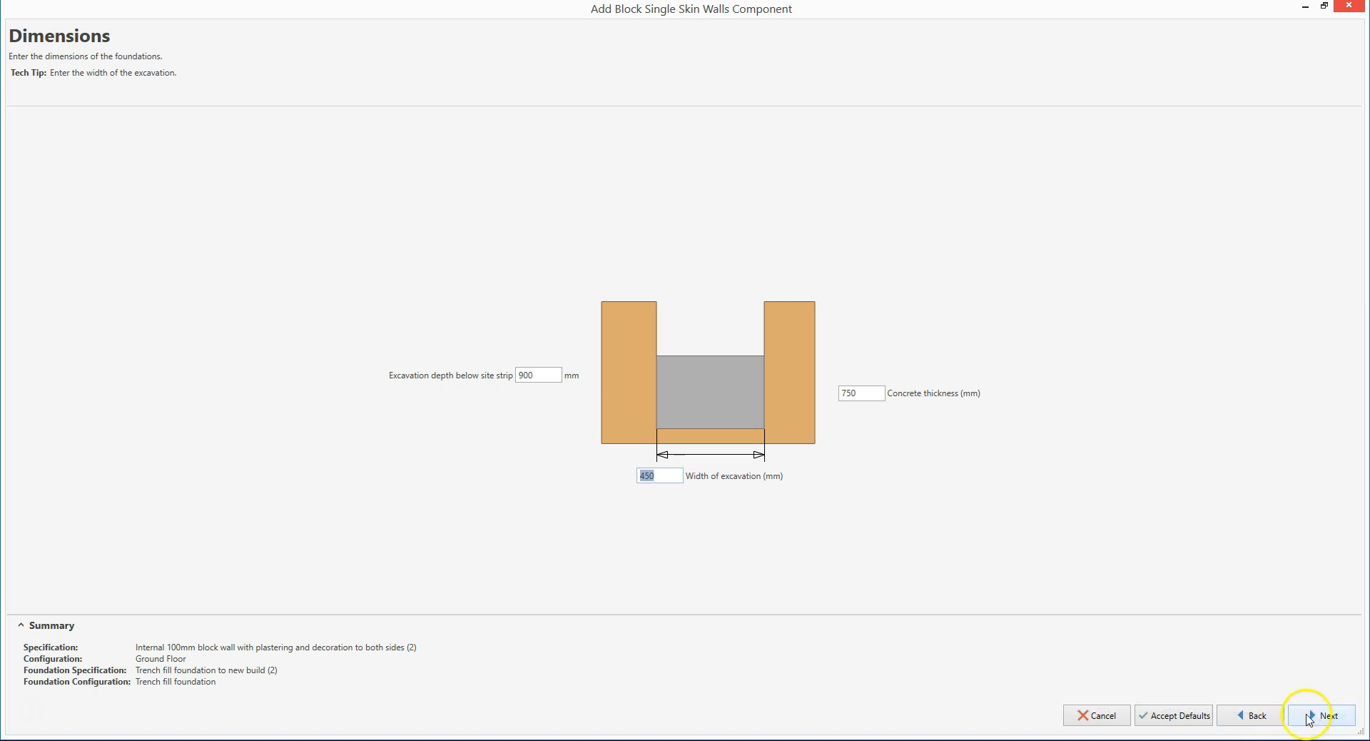
pyautogui.click(1342, 716)
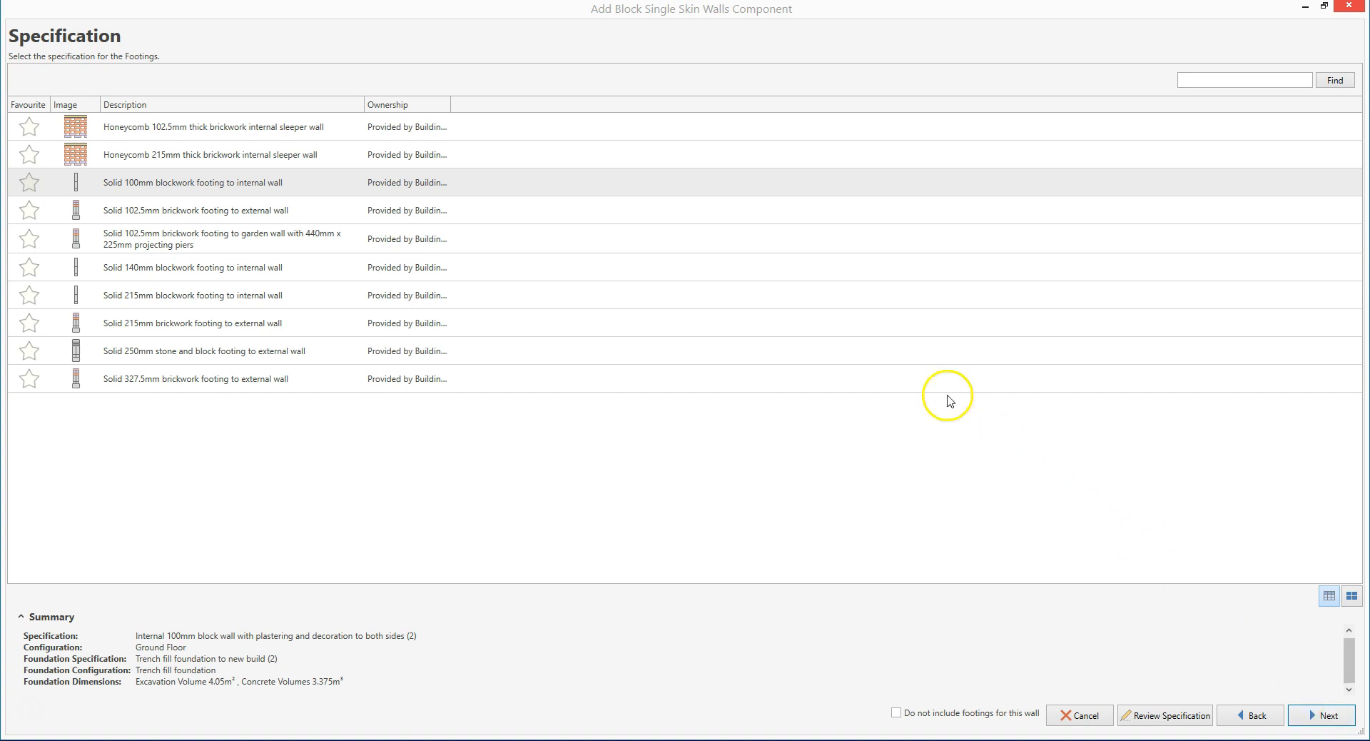
# Choose the Solid 100mm blockwork footing to internal wall with the Block solid wall footing for trench fill foundations configuration
pyautogui.click(604, 194)
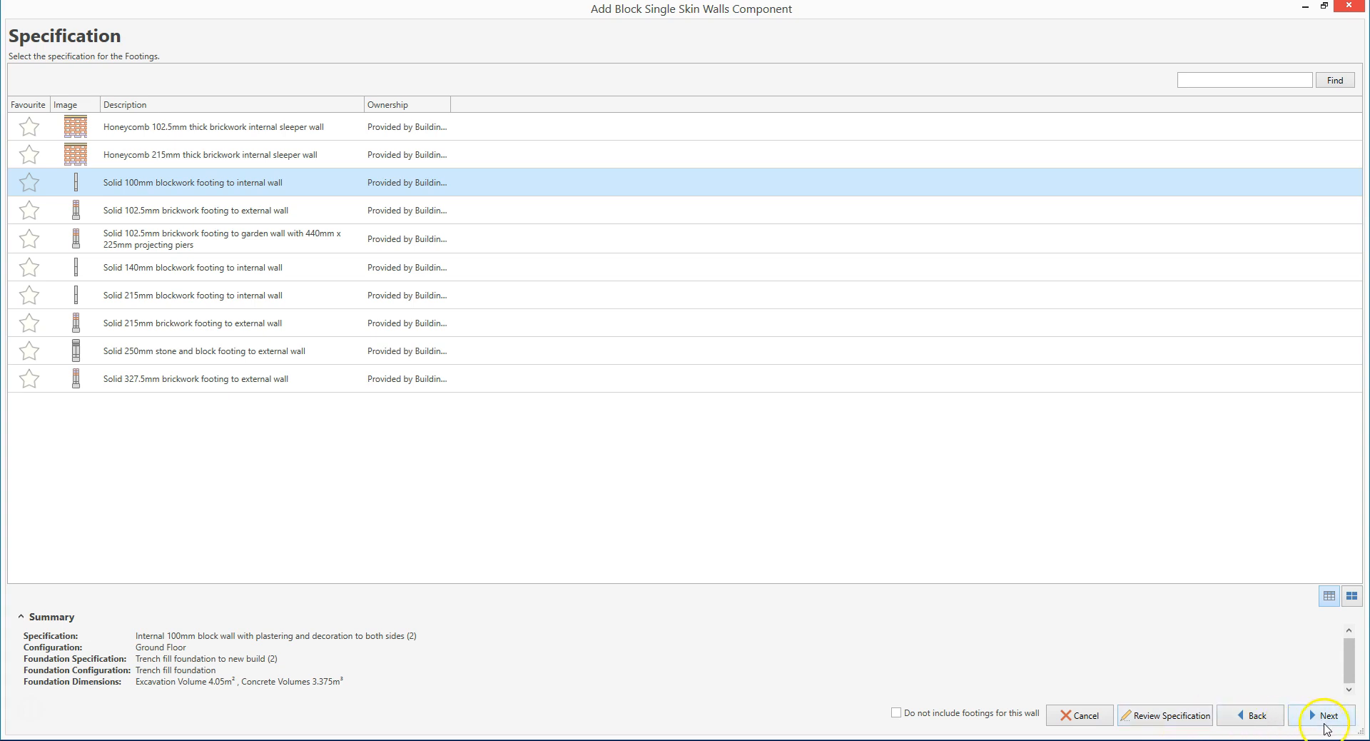
pyautogui.click(1345, 724)
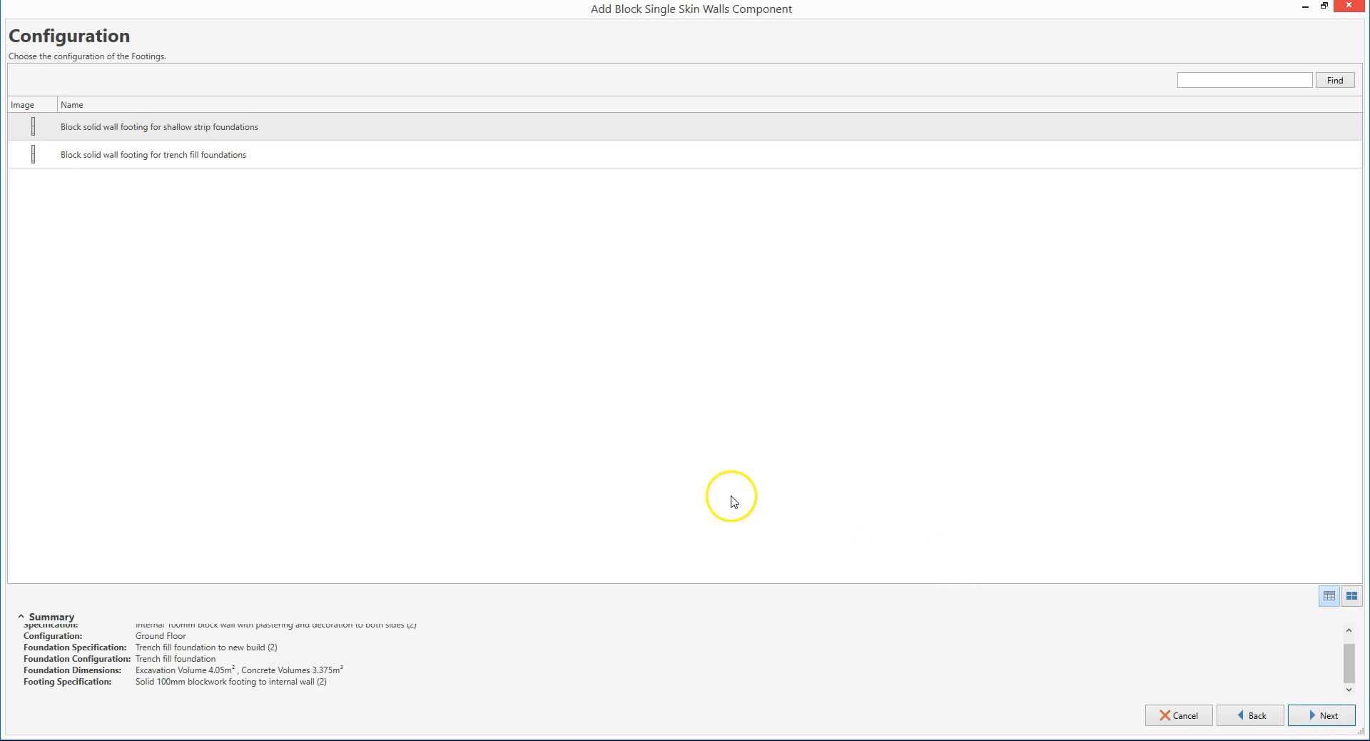
pyautogui.click(276, 164)
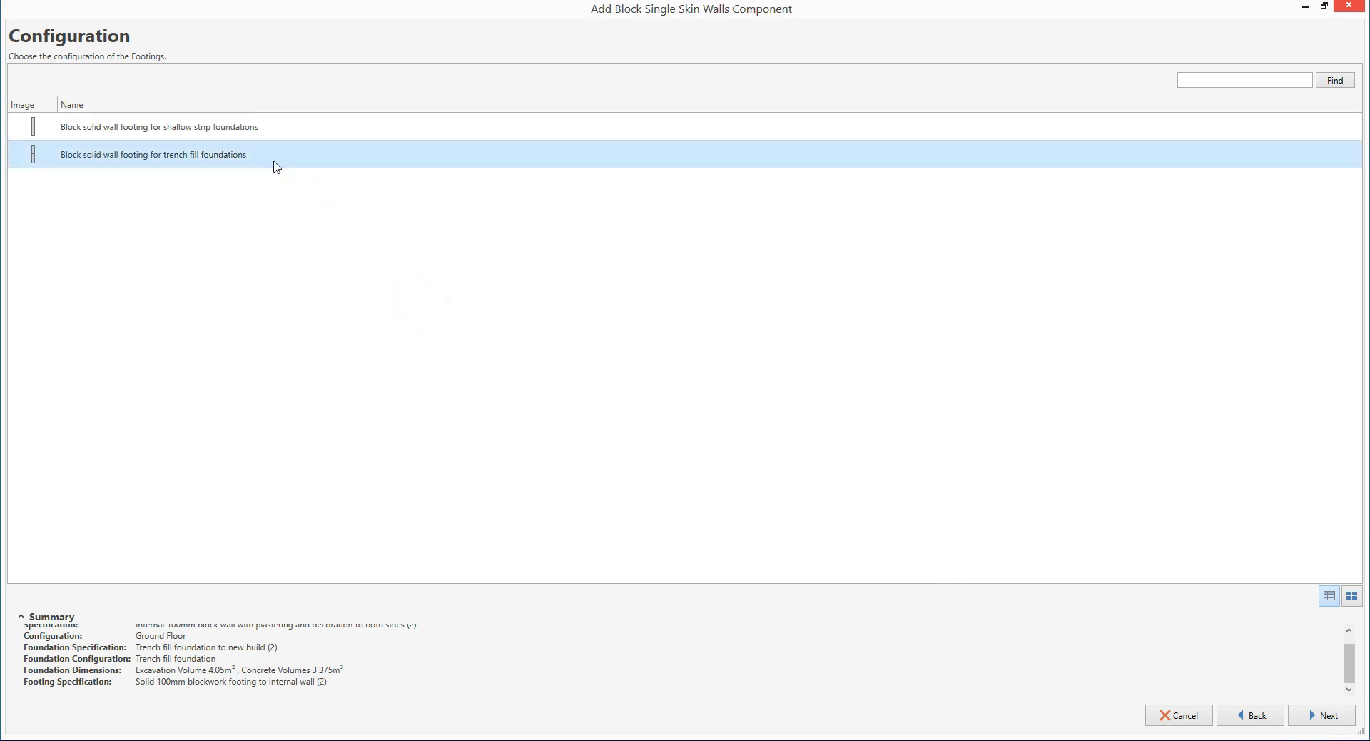
pyautogui.click(1342, 715)
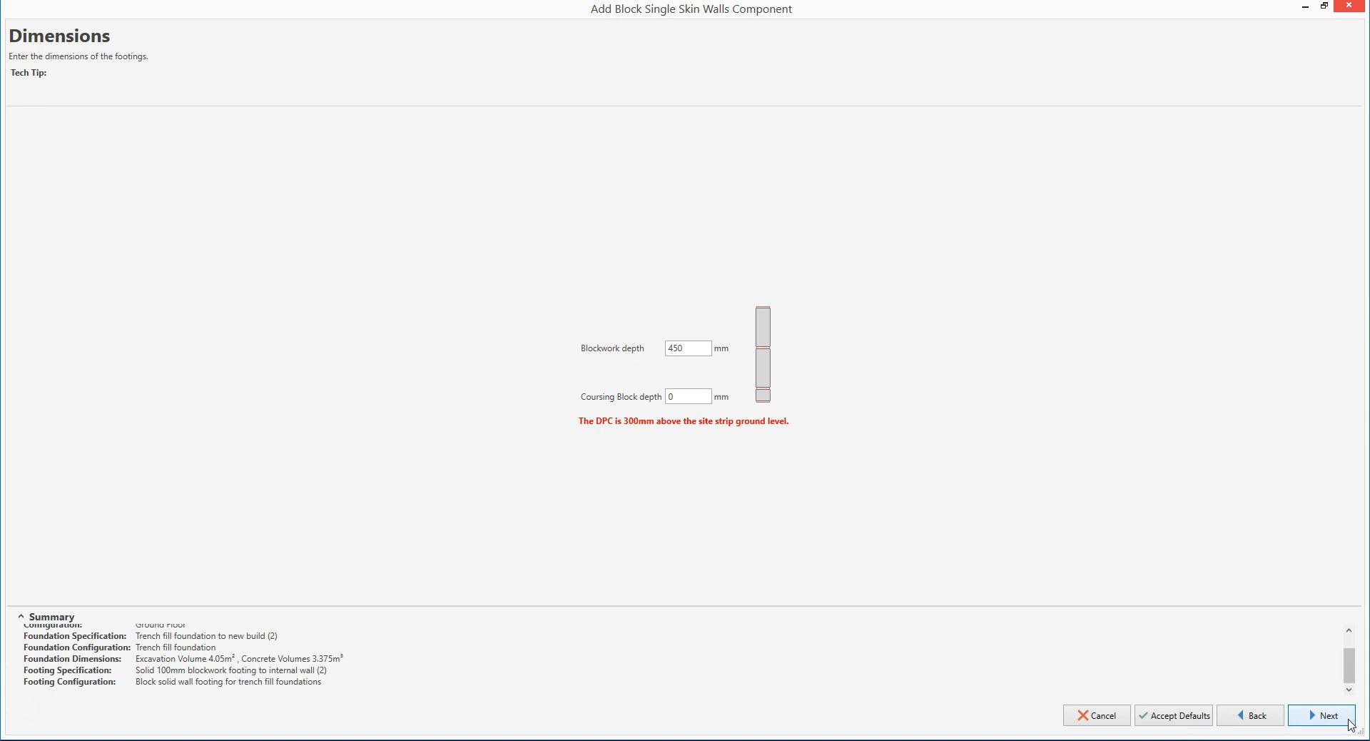
pyautogui.click(1348, 720)
# Step through the footing blockwork and coursing block depth fields and continue
pyautogui.click(694, 351)
pyautogui.press('Tab')
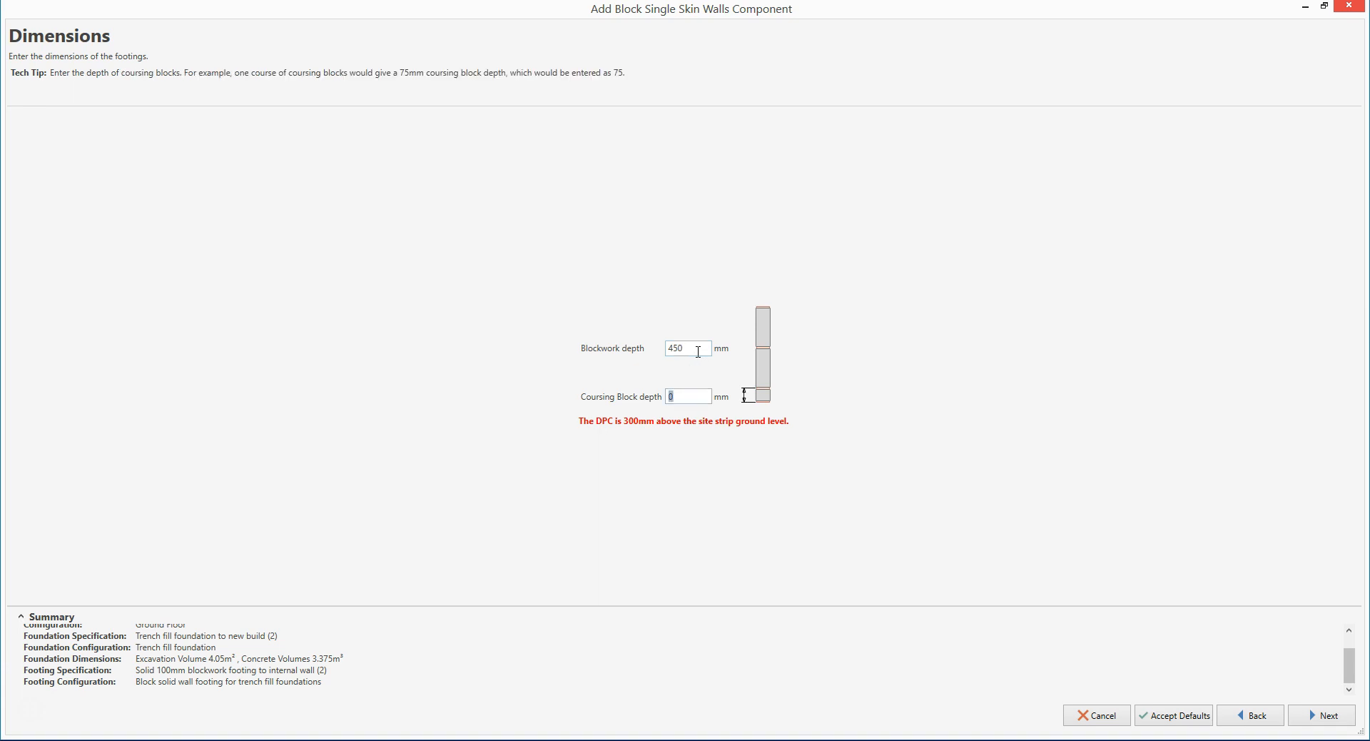
pyautogui.click(1339, 715)
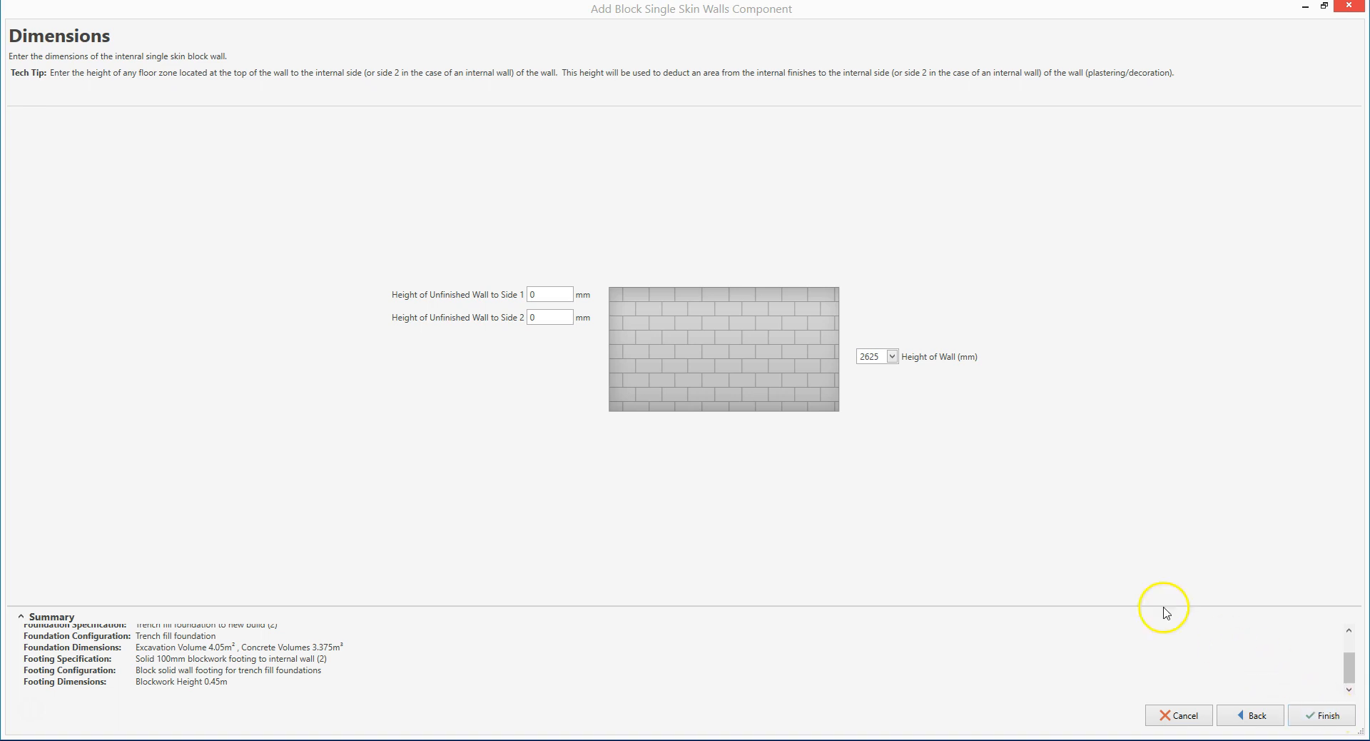
# Set both unfinished wall heights to 225 mm and the wall height to 2700 mm, then finish the wizard
pyautogui.click(538, 295)
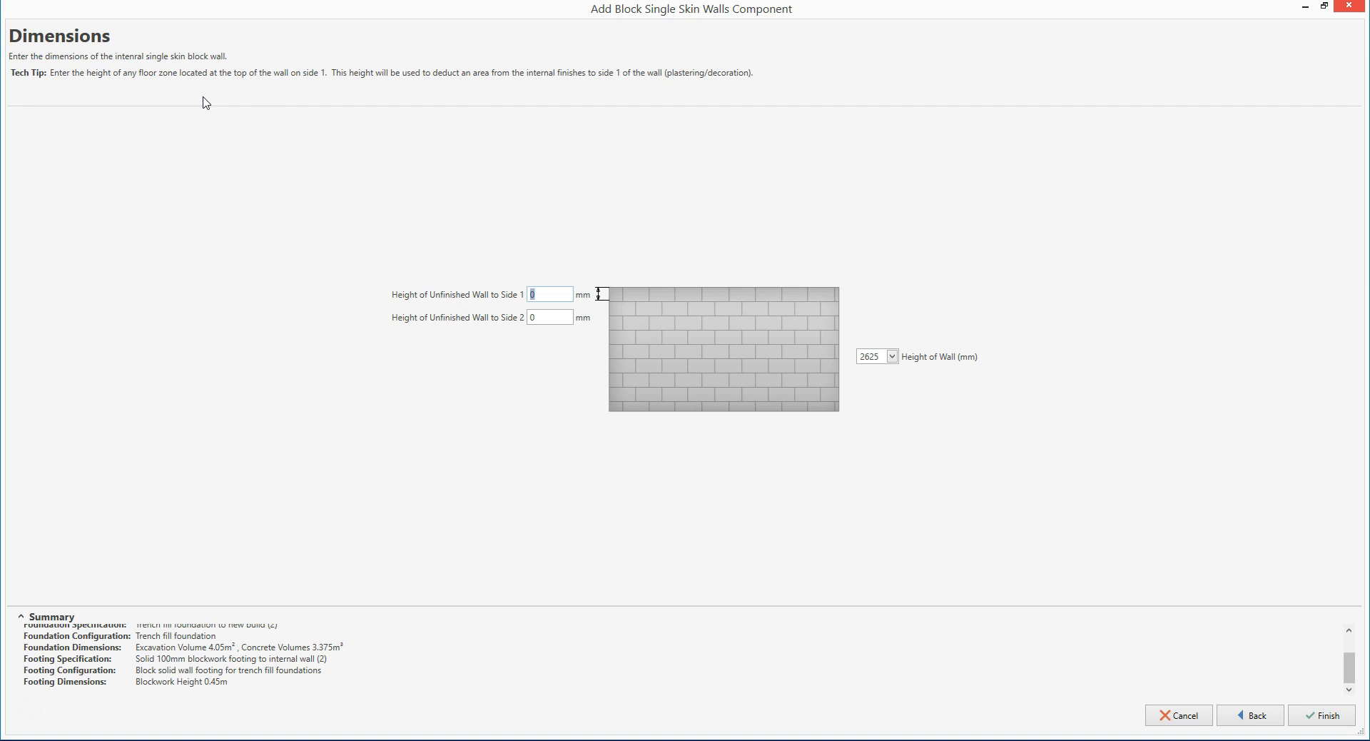
pyautogui.write('225')
pyautogui.press('Tab')
pyautogui.write('225')
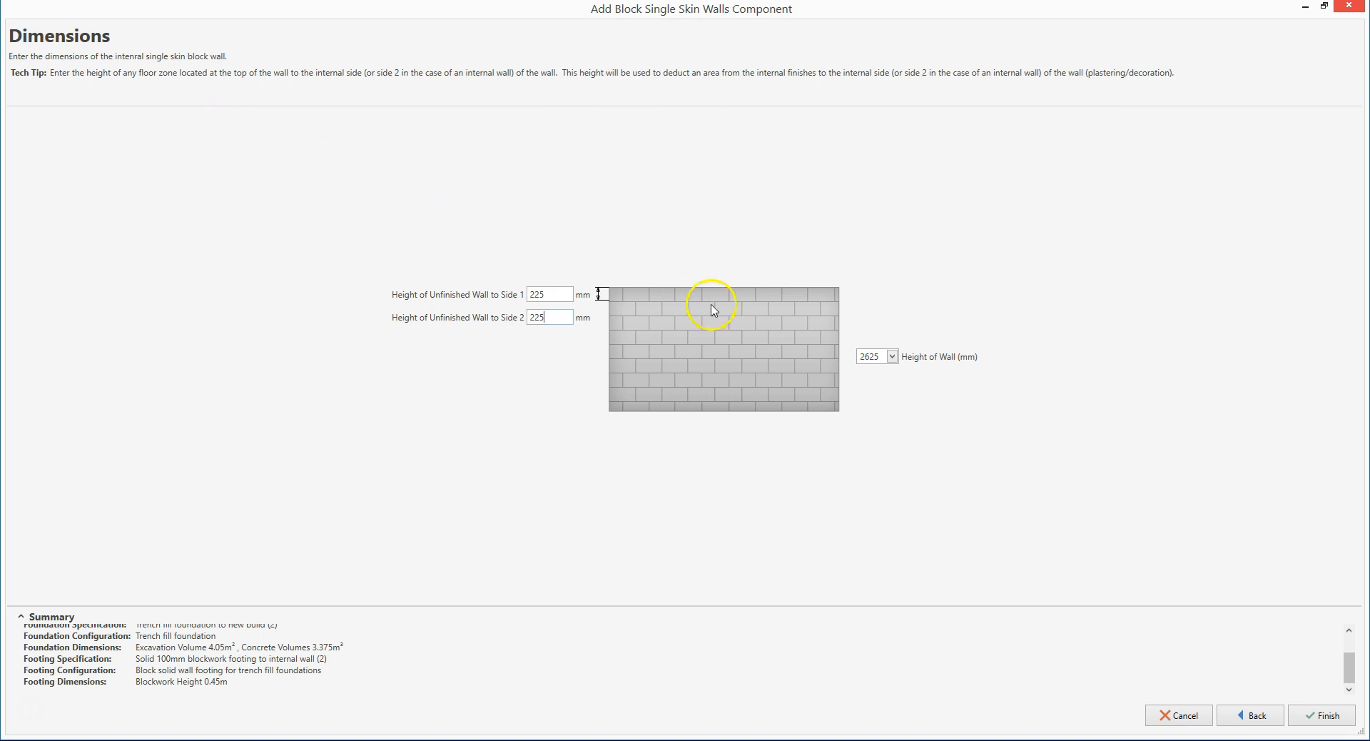
pyautogui.click(893, 357)
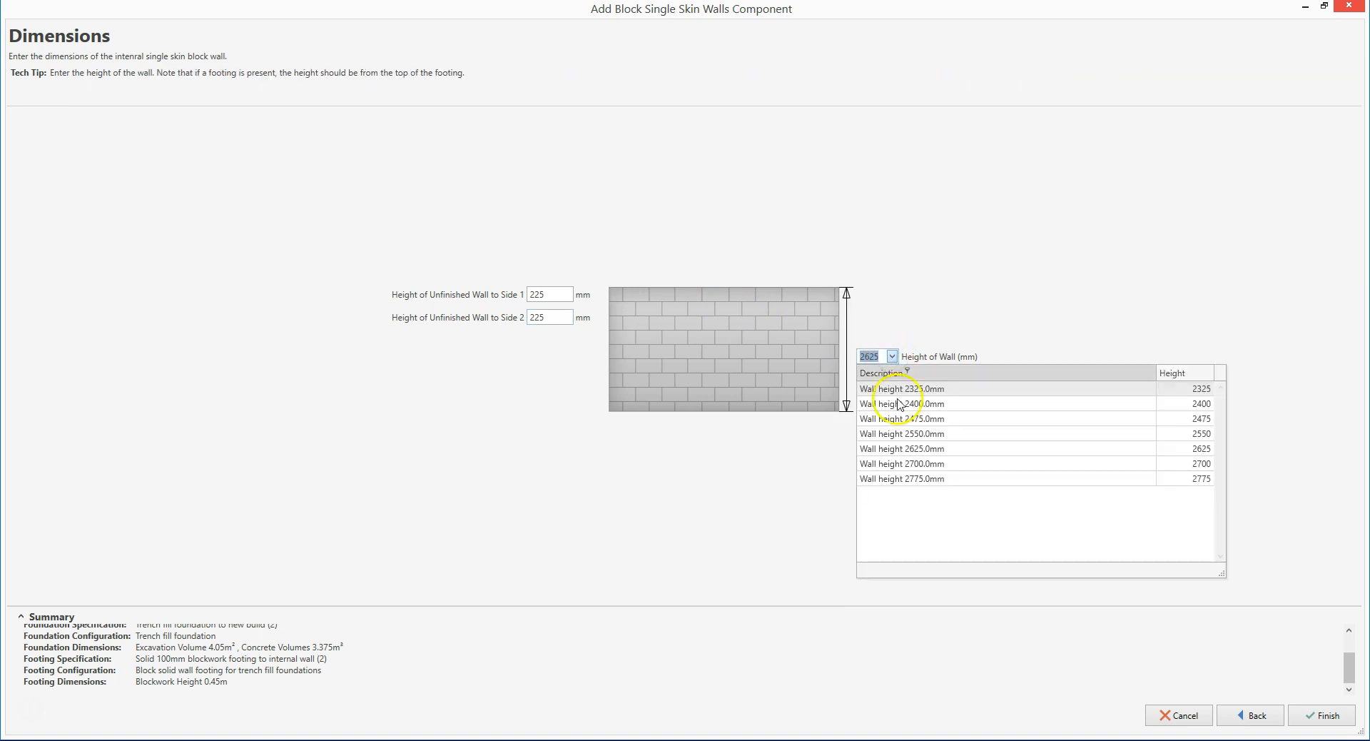
pyautogui.click(914, 464)
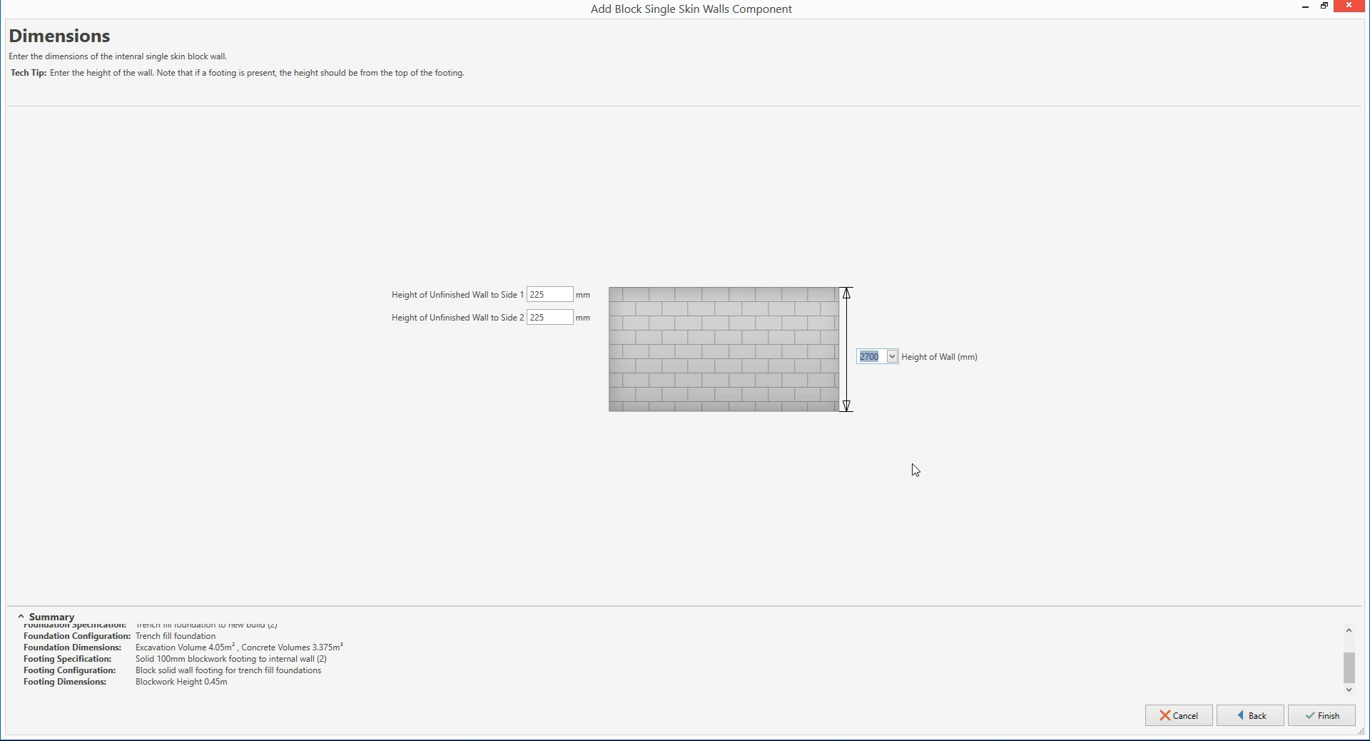
pyautogui.click(1327, 715)
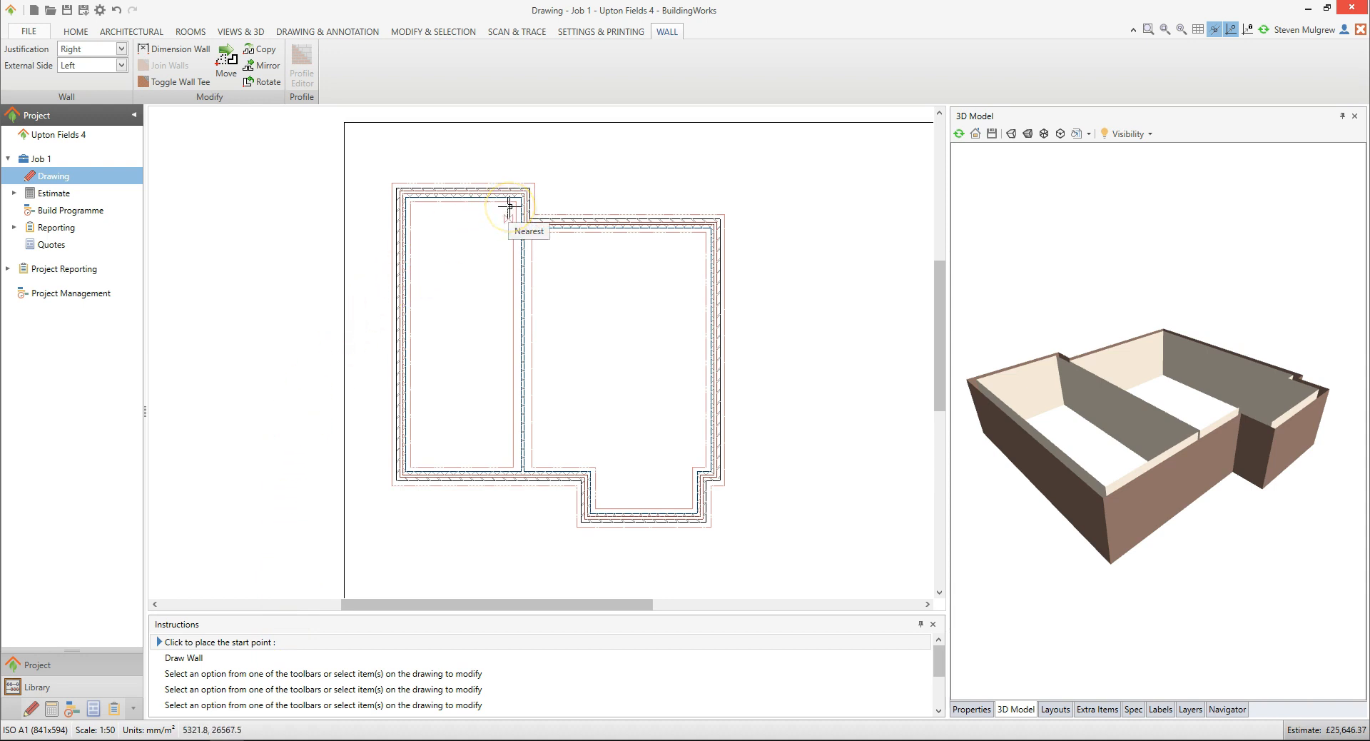
# Start the wall at a point 3600 mm down from the inner corner of the central partition wall
pyautogui.scroll(3, 509, 206)
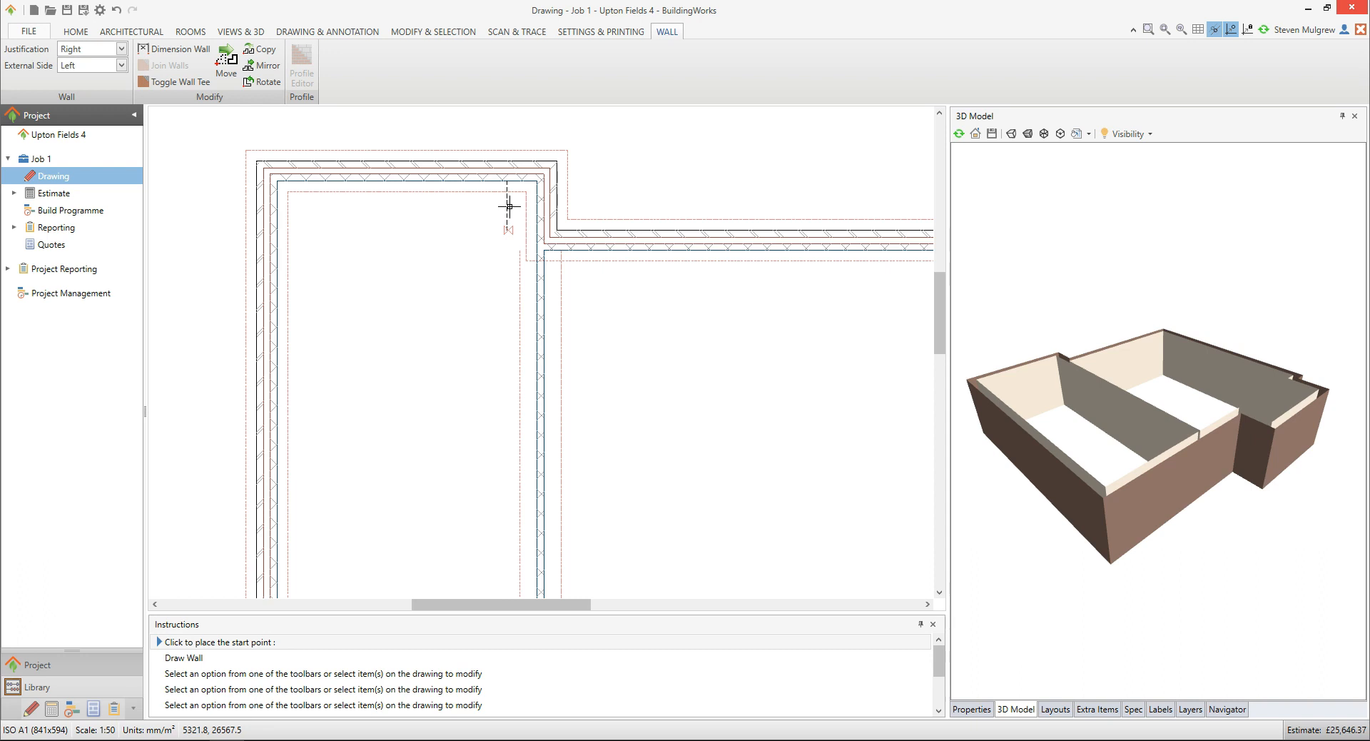
pyautogui.click(536, 184)
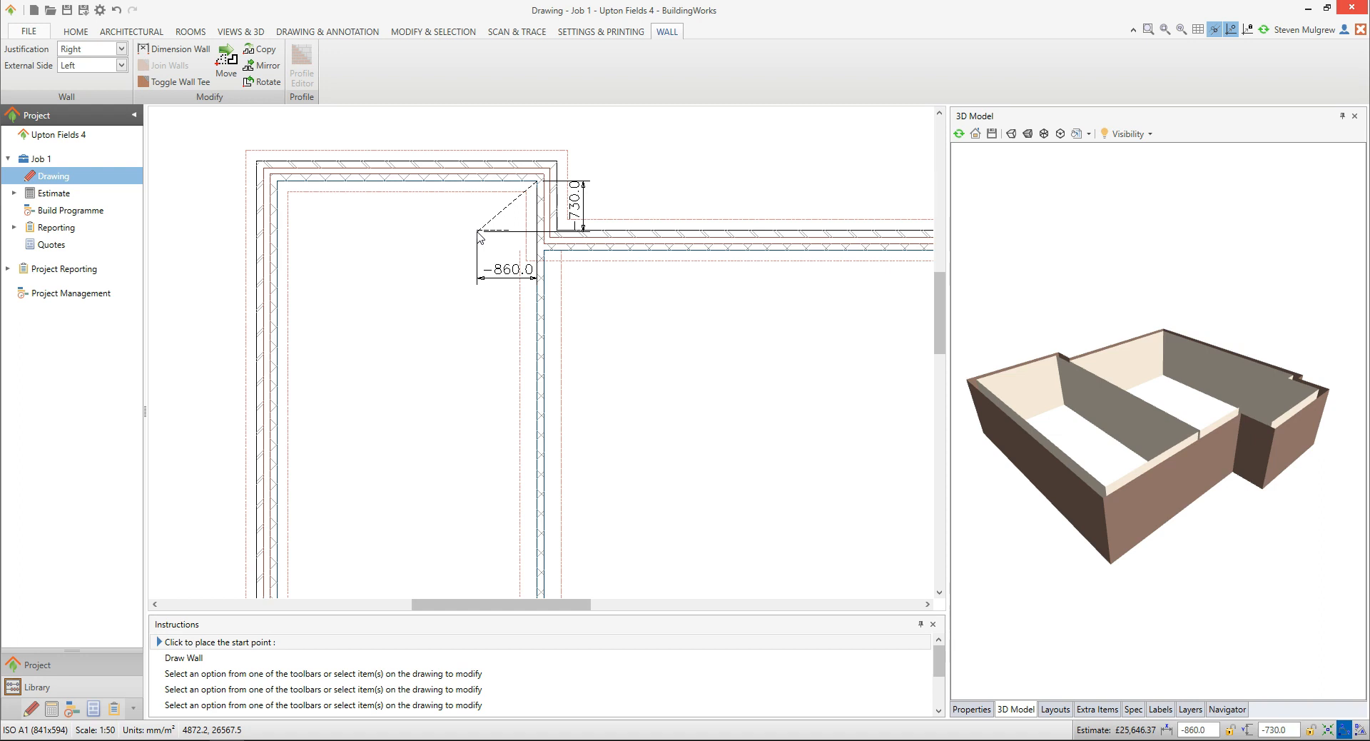
pyautogui.press('Down')
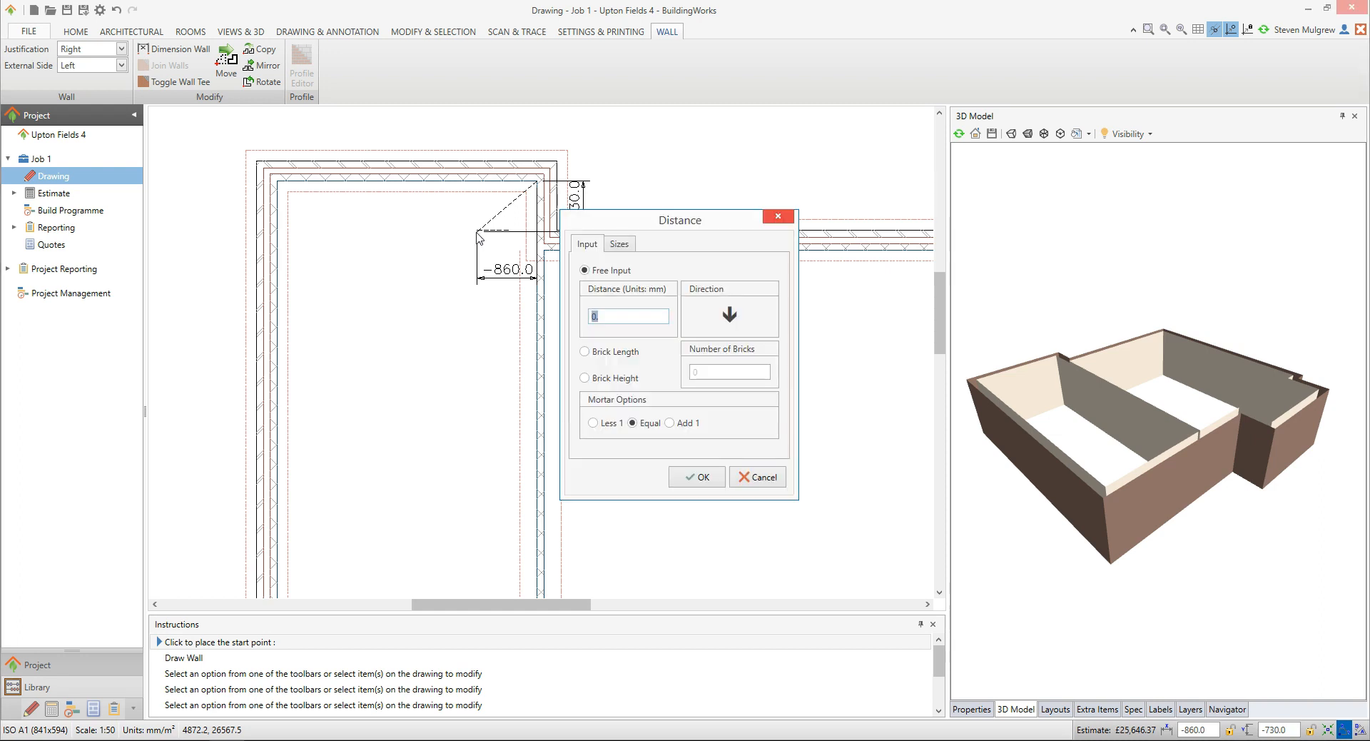
pyautogui.write('3600')
pyautogui.click(698, 477)
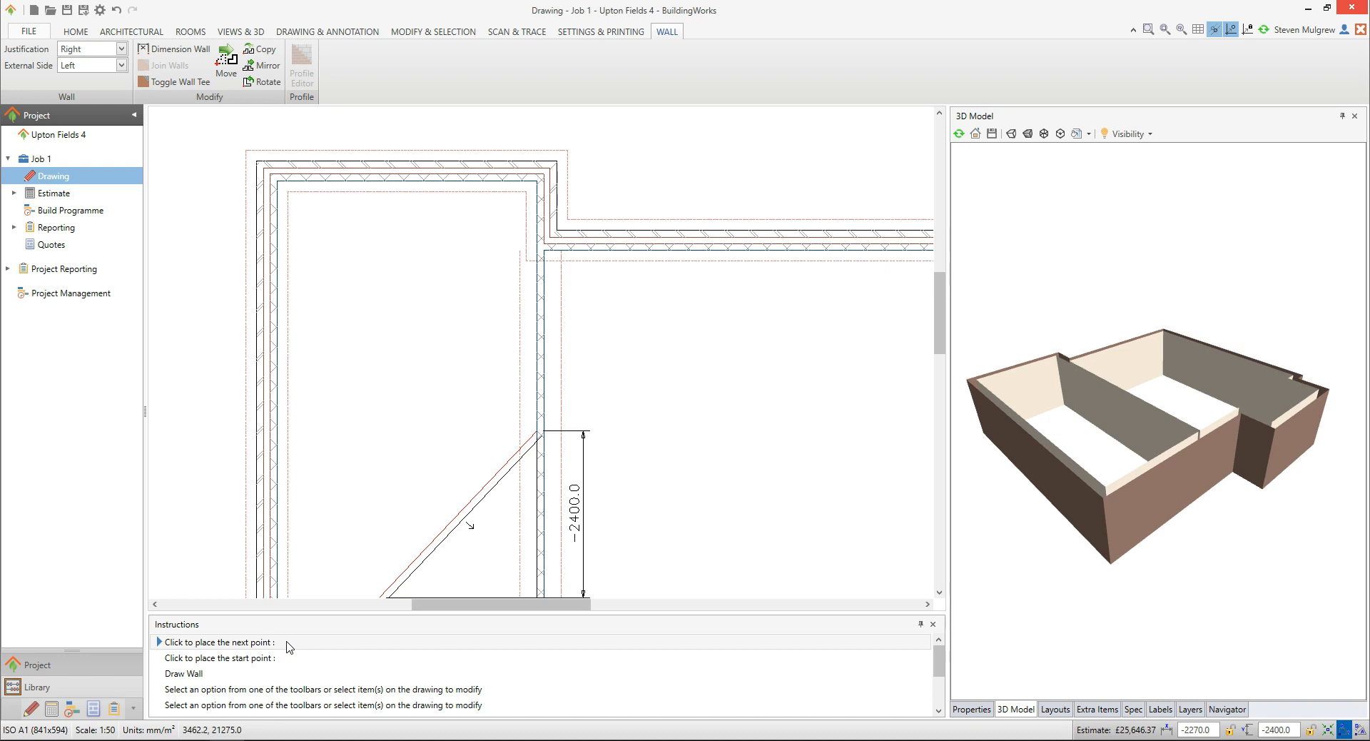
# Draw the wall across the left room, ending perpendicular to the left external wall
pyautogui.press('space')
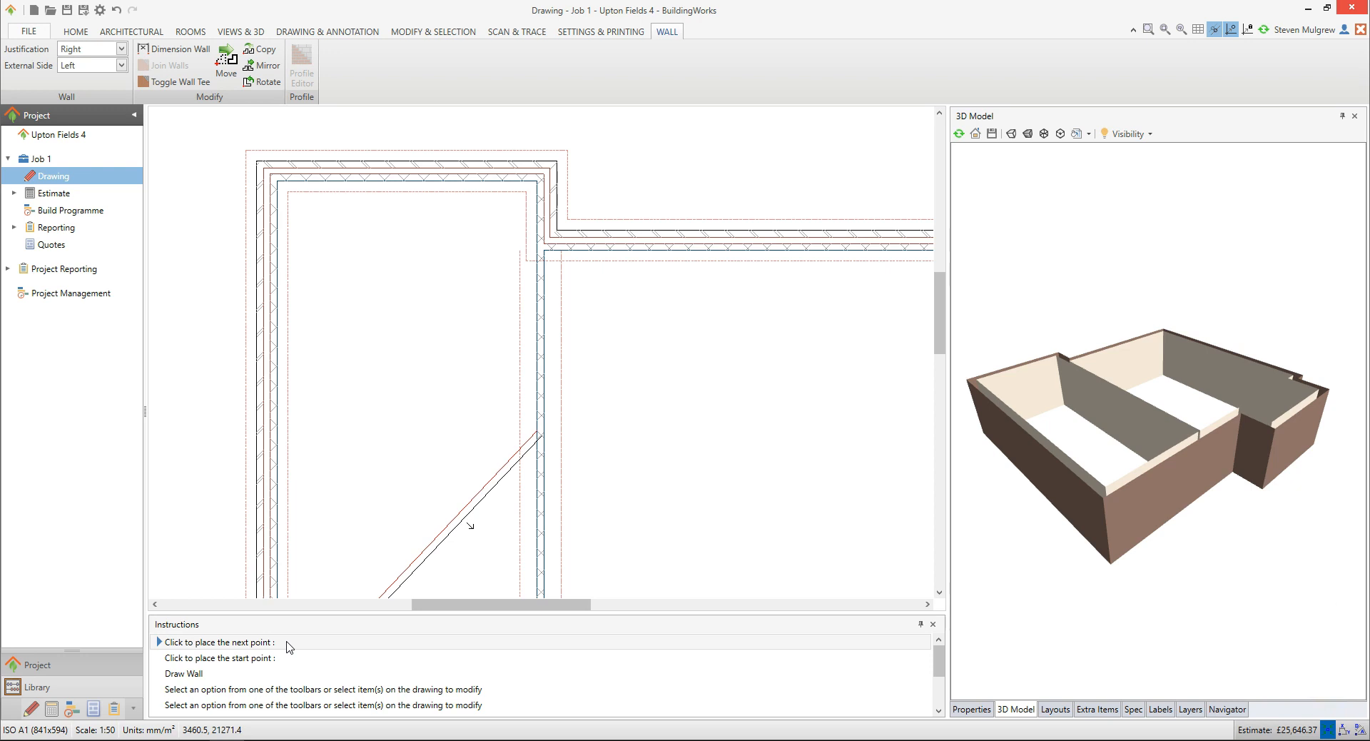
pyautogui.click(276, 432)
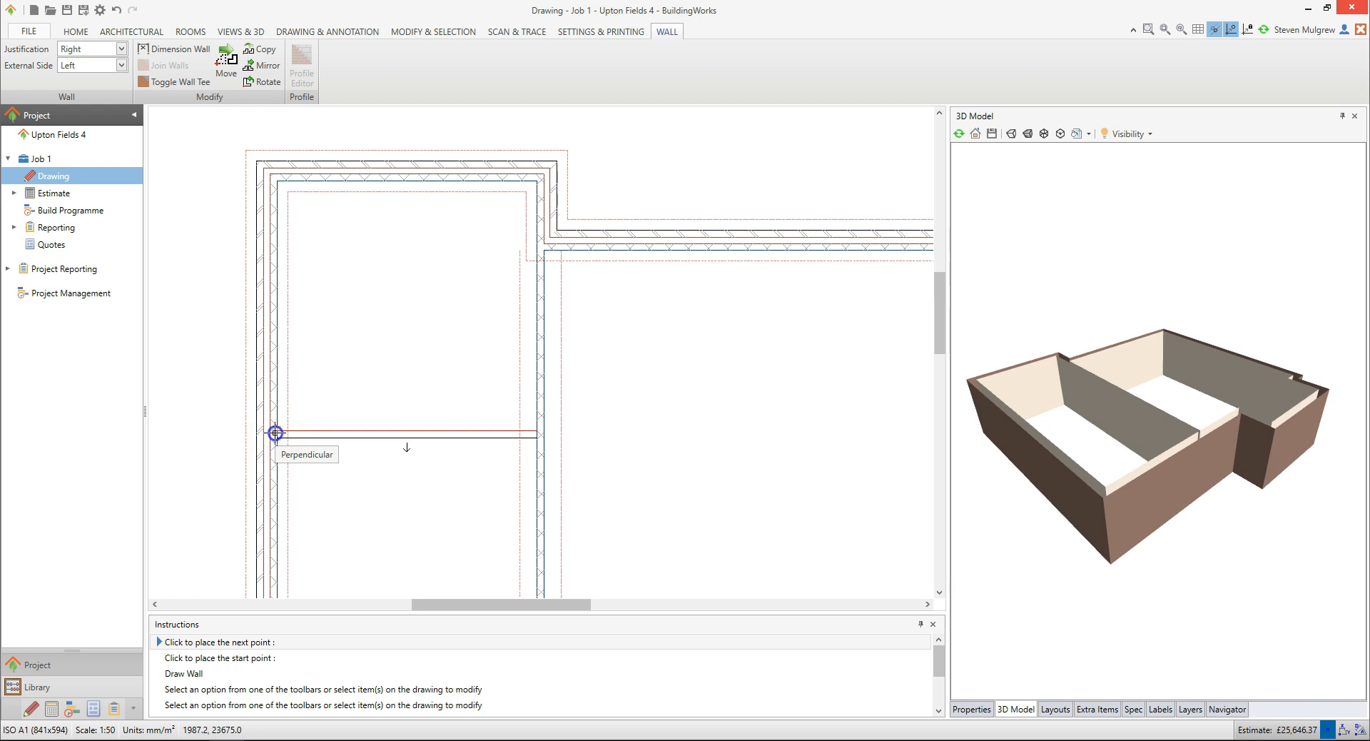
pyautogui.click(276, 433)
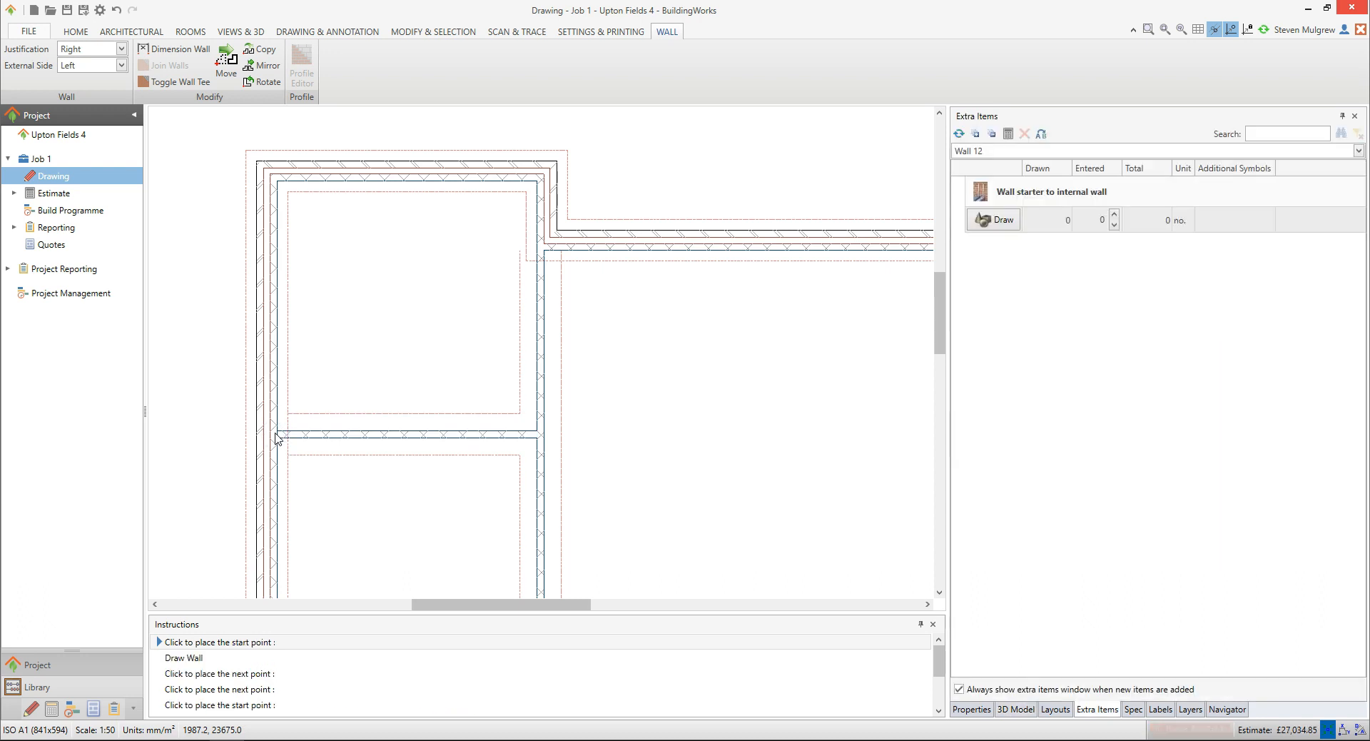
pyautogui.click(286, 429)
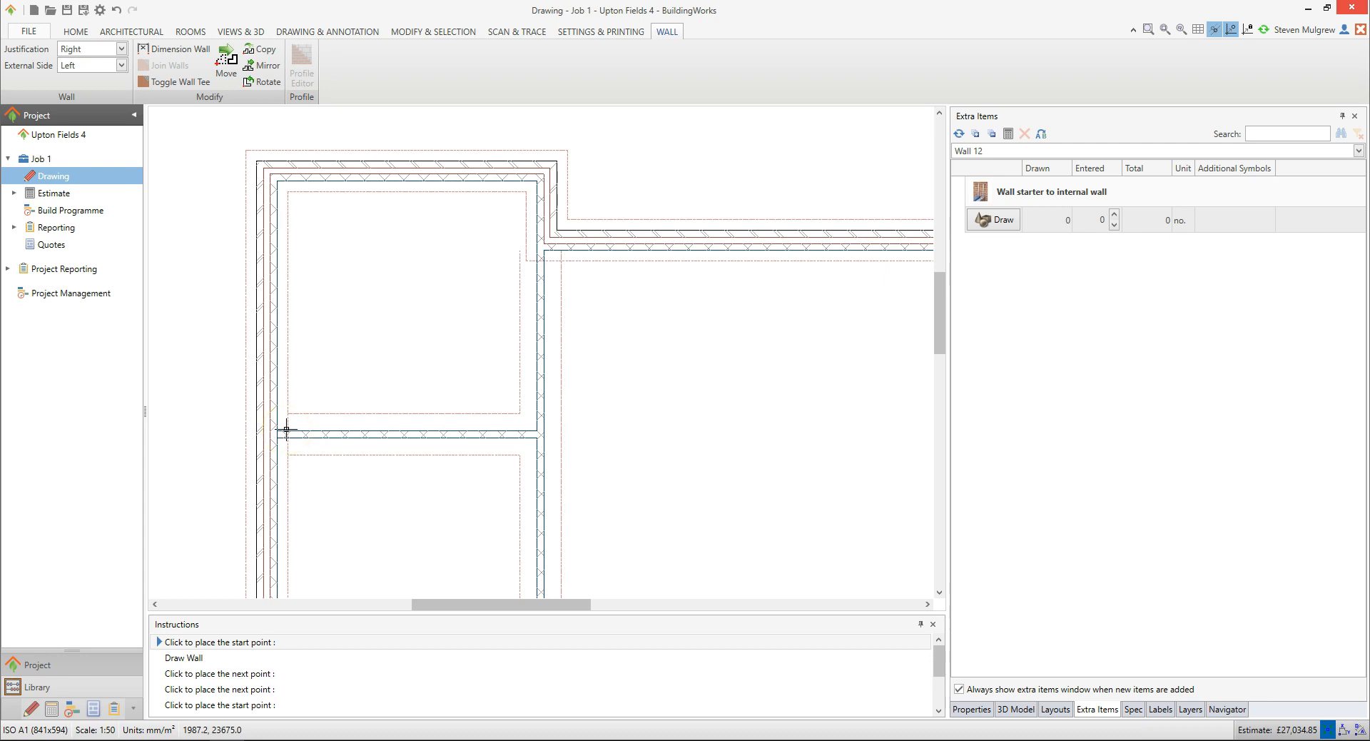
# Start a new wall 3400 mm down from the inner corner of the right external wall
pyautogui.scroll(-2, 625, 392)
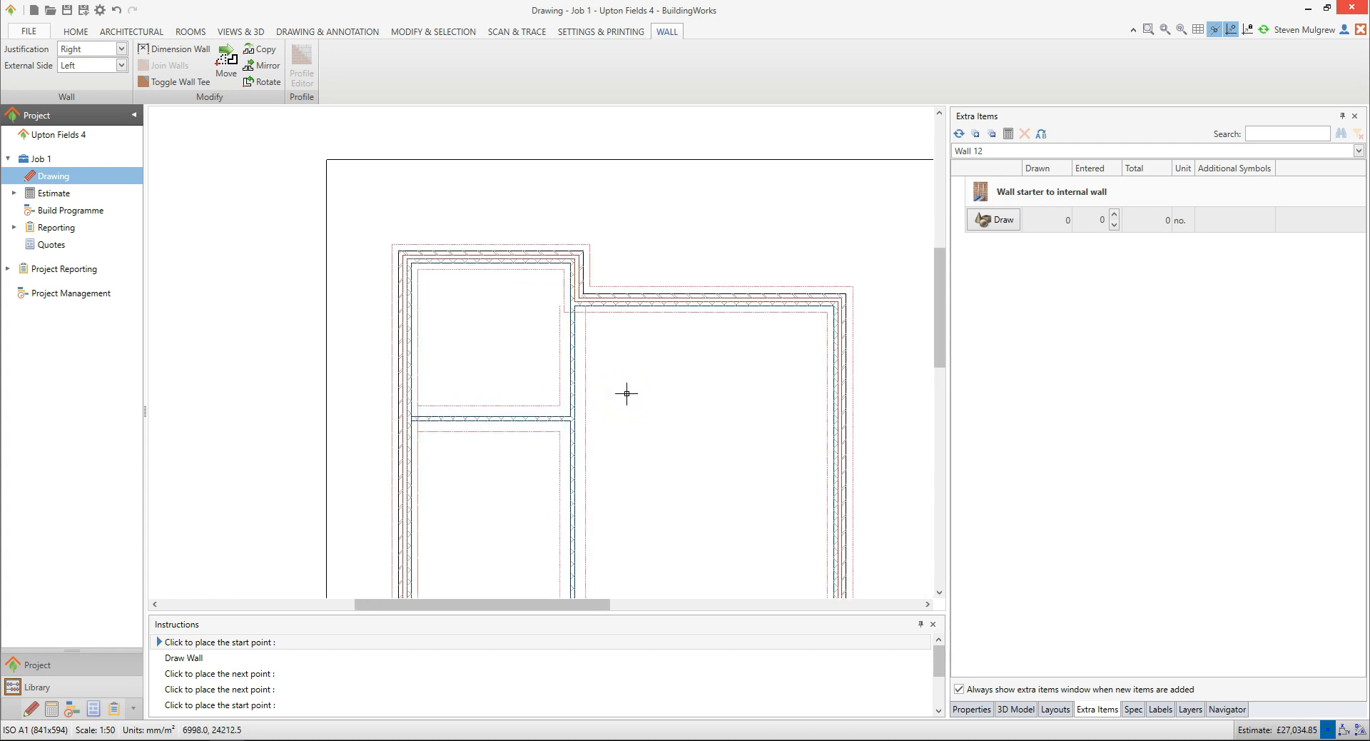
pyautogui.scroll(2, 786, 417)
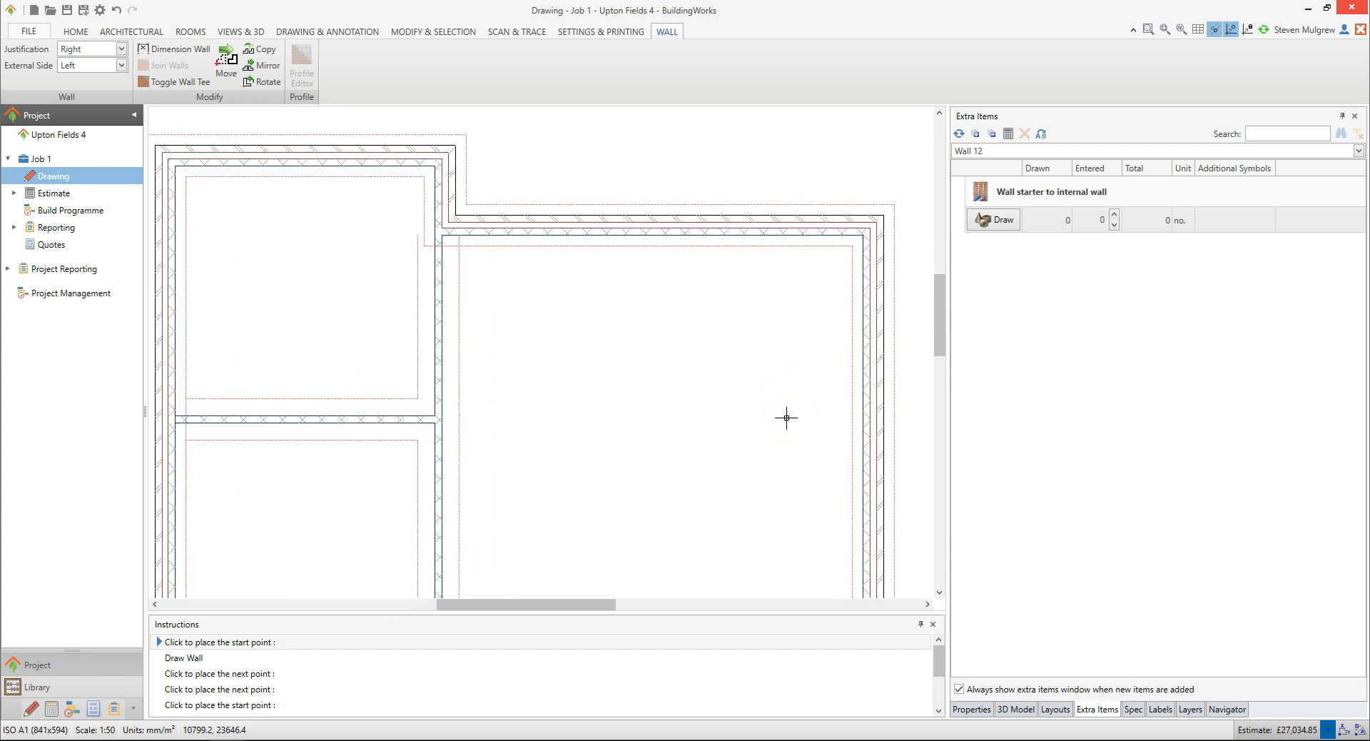
pyautogui.click(791, 415)
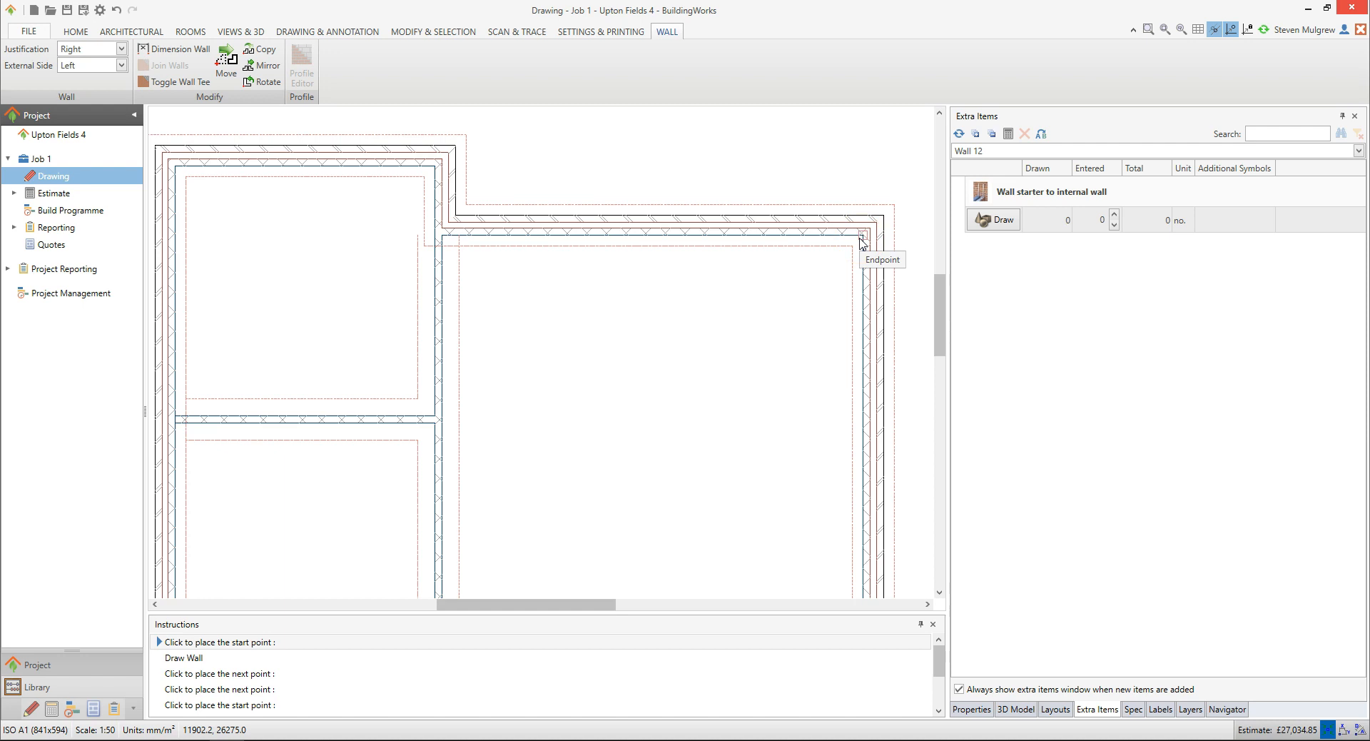
pyautogui.press('x')
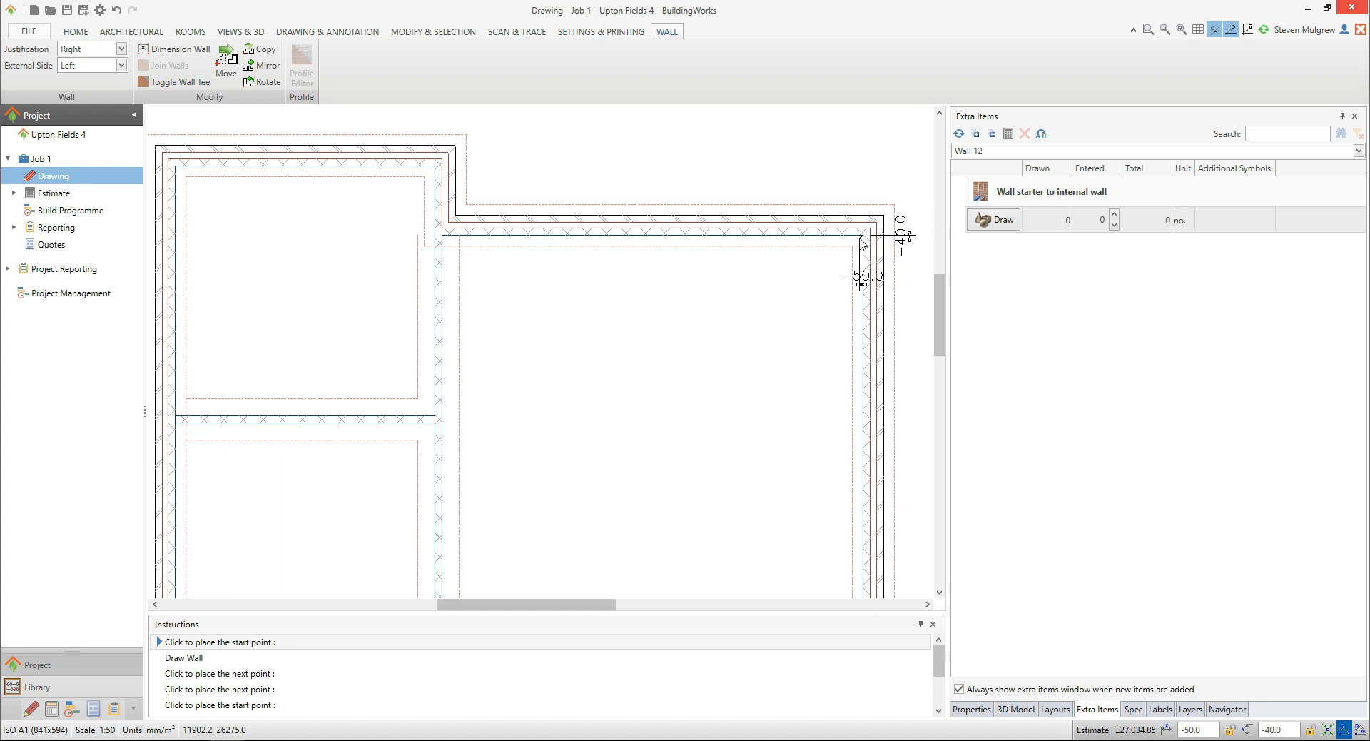
pyautogui.press('Down')
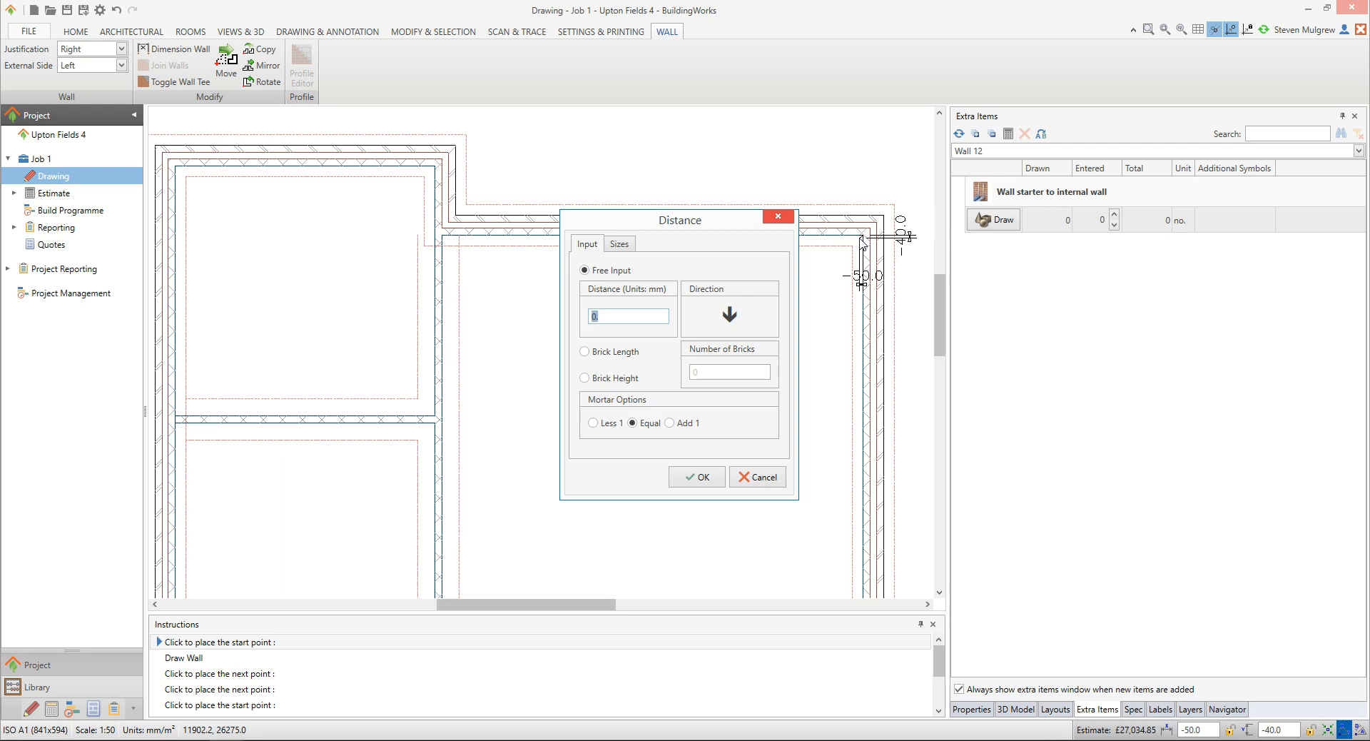
pyautogui.click(858, 247)
pyautogui.write('3400')
pyautogui.click(707, 476)
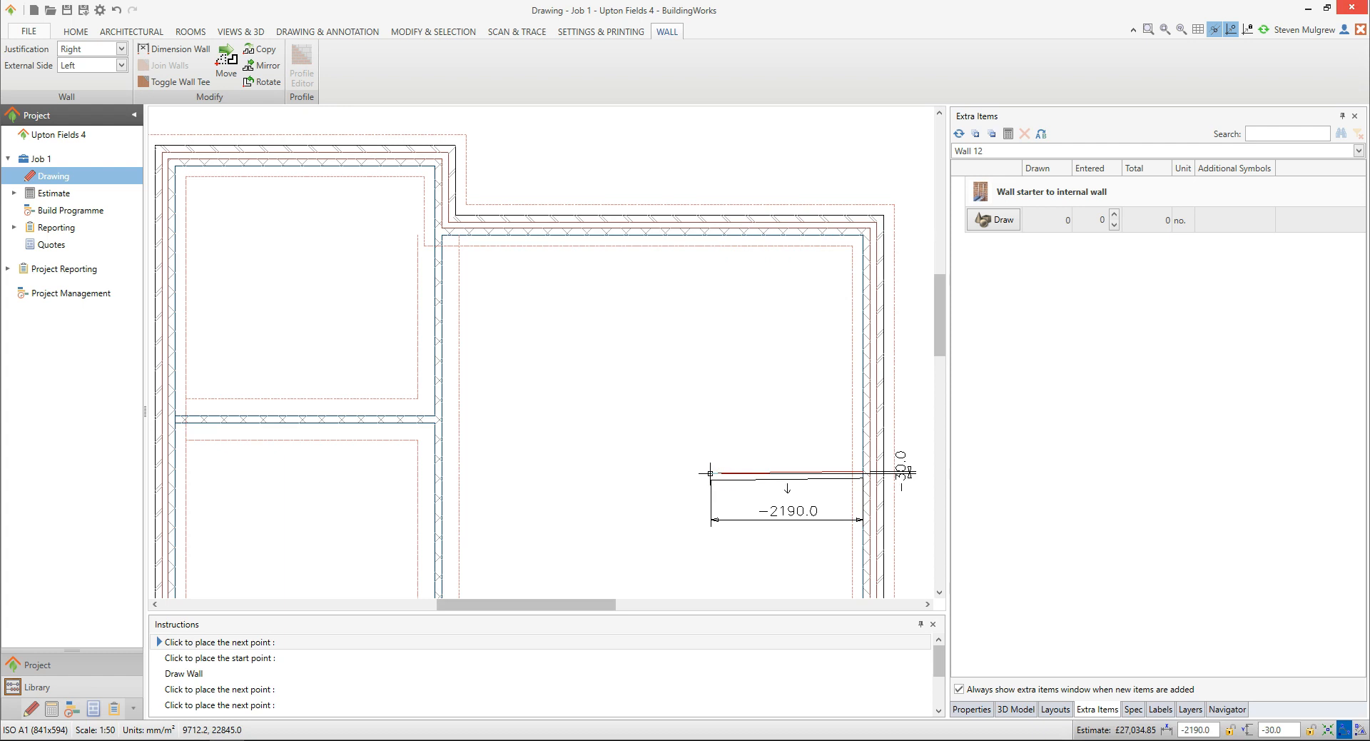
# Draw the wall across the right room, ending perpendicular to the central partition wall, and finish the wall command
pyautogui.click(710, 473)
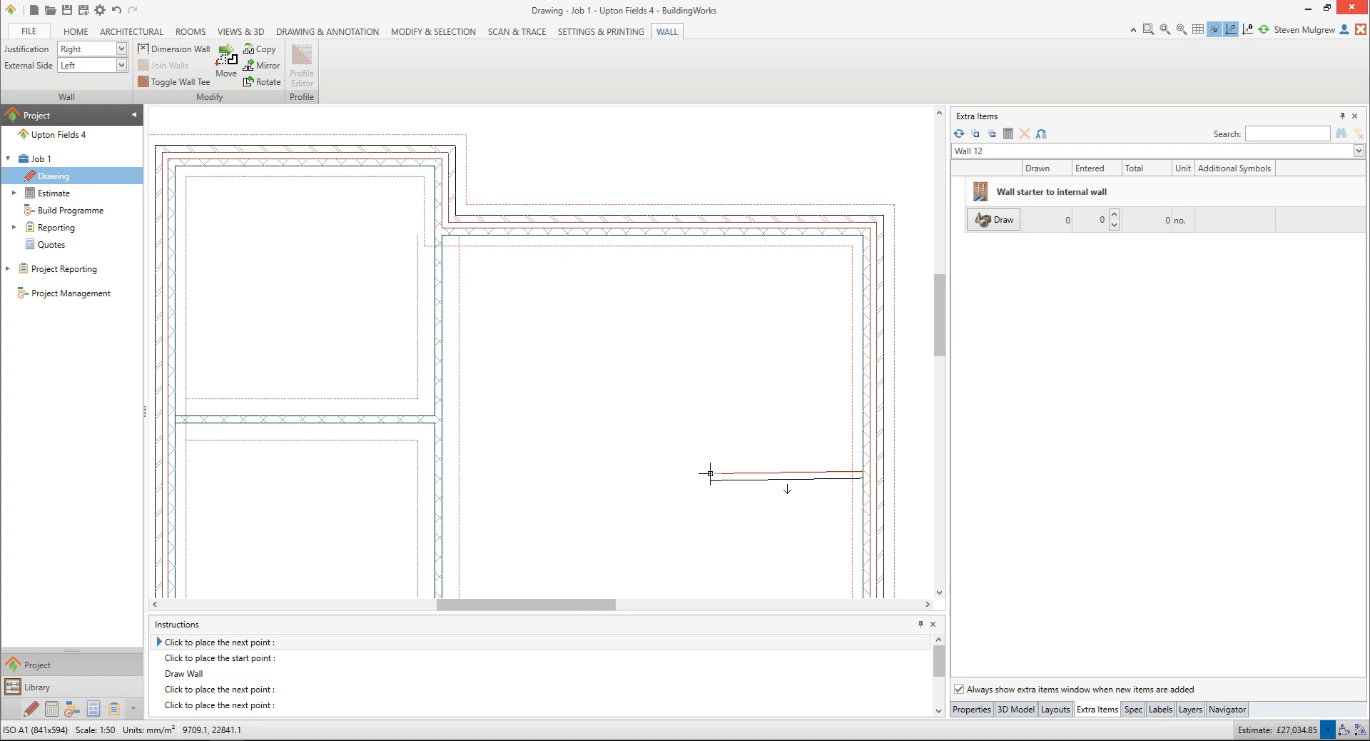
pyautogui.click(441, 474)
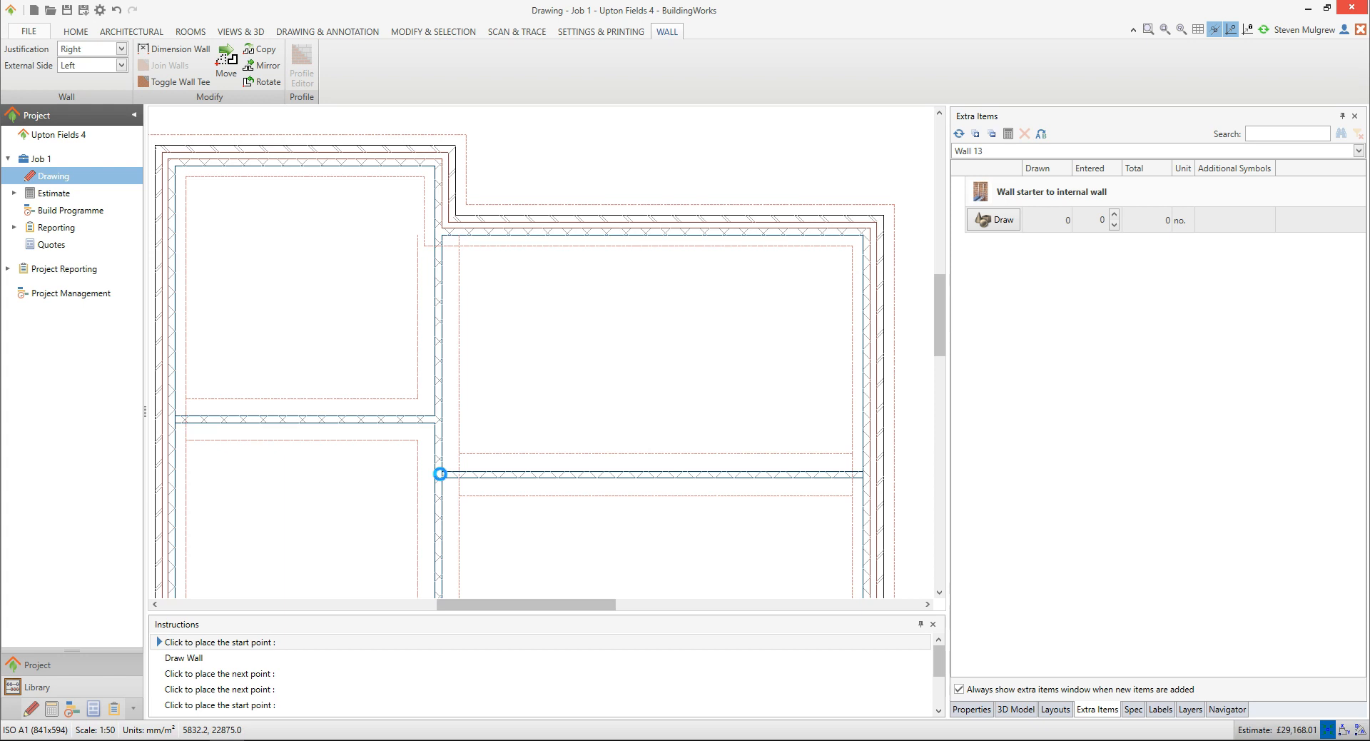
pyautogui.press('Escape')
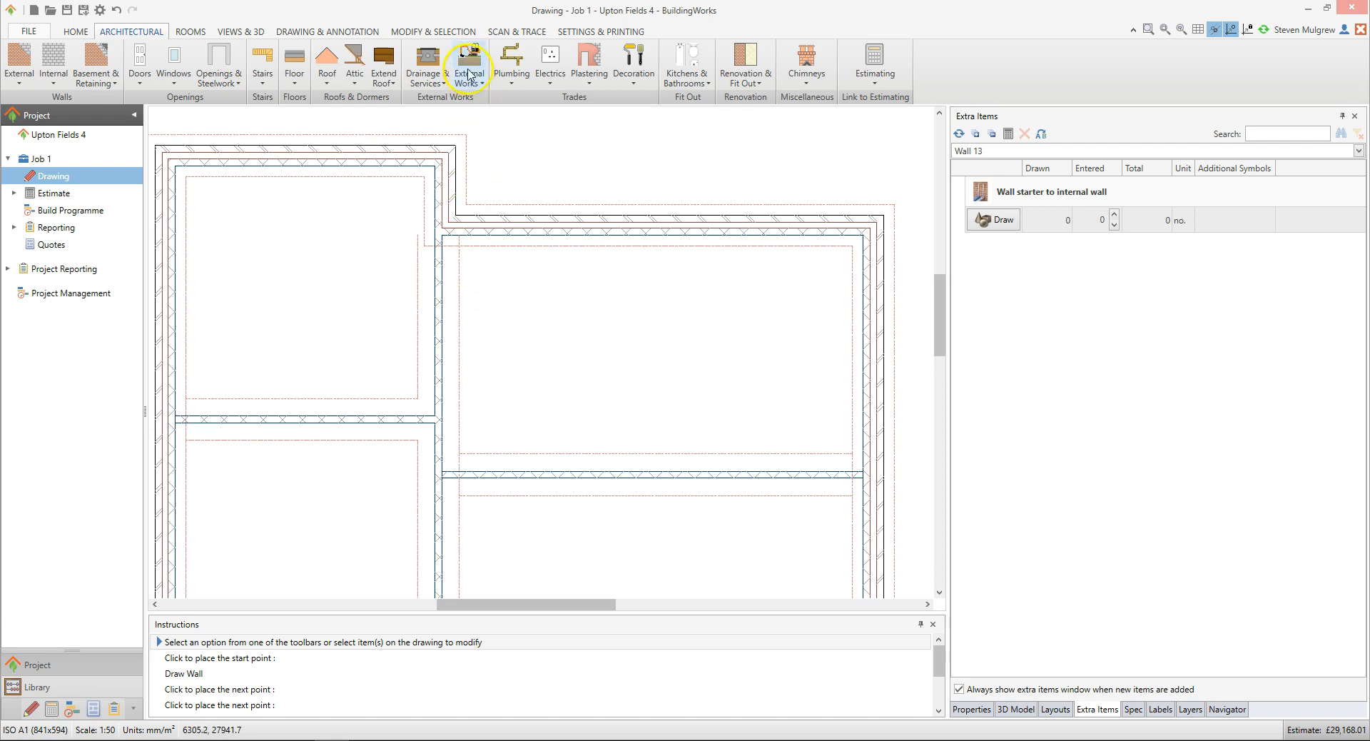
# Measure the distance from the inner corner of the right external wall down to the new wall
pyautogui.click(468, 33)
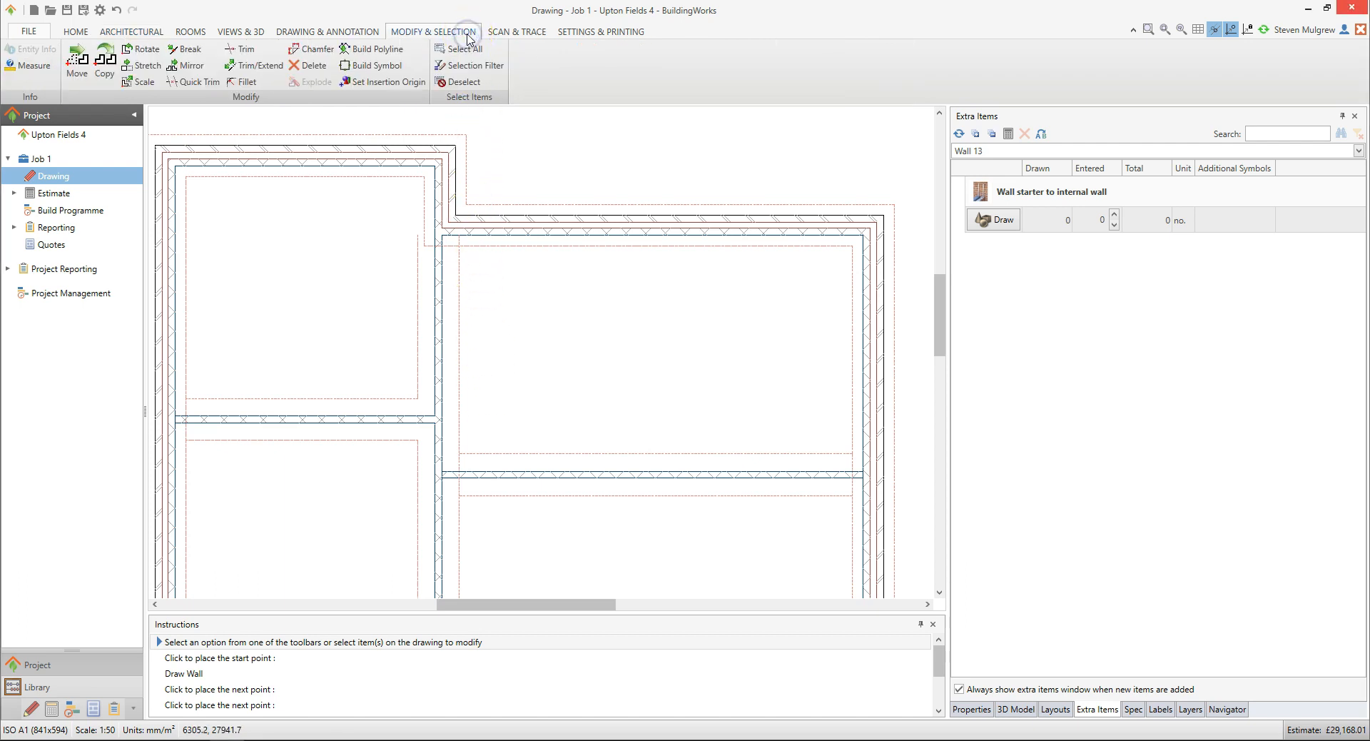
pyautogui.click(48, 70)
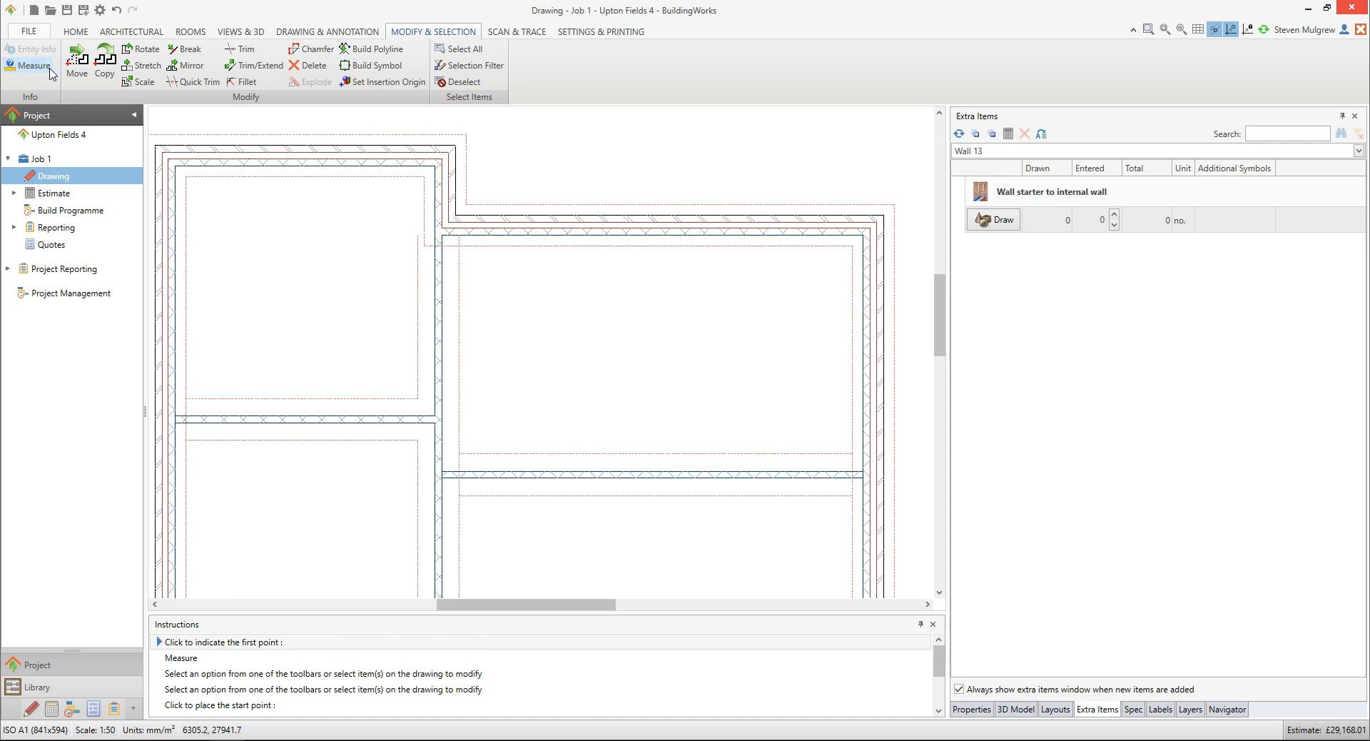
pyautogui.click(865, 234)
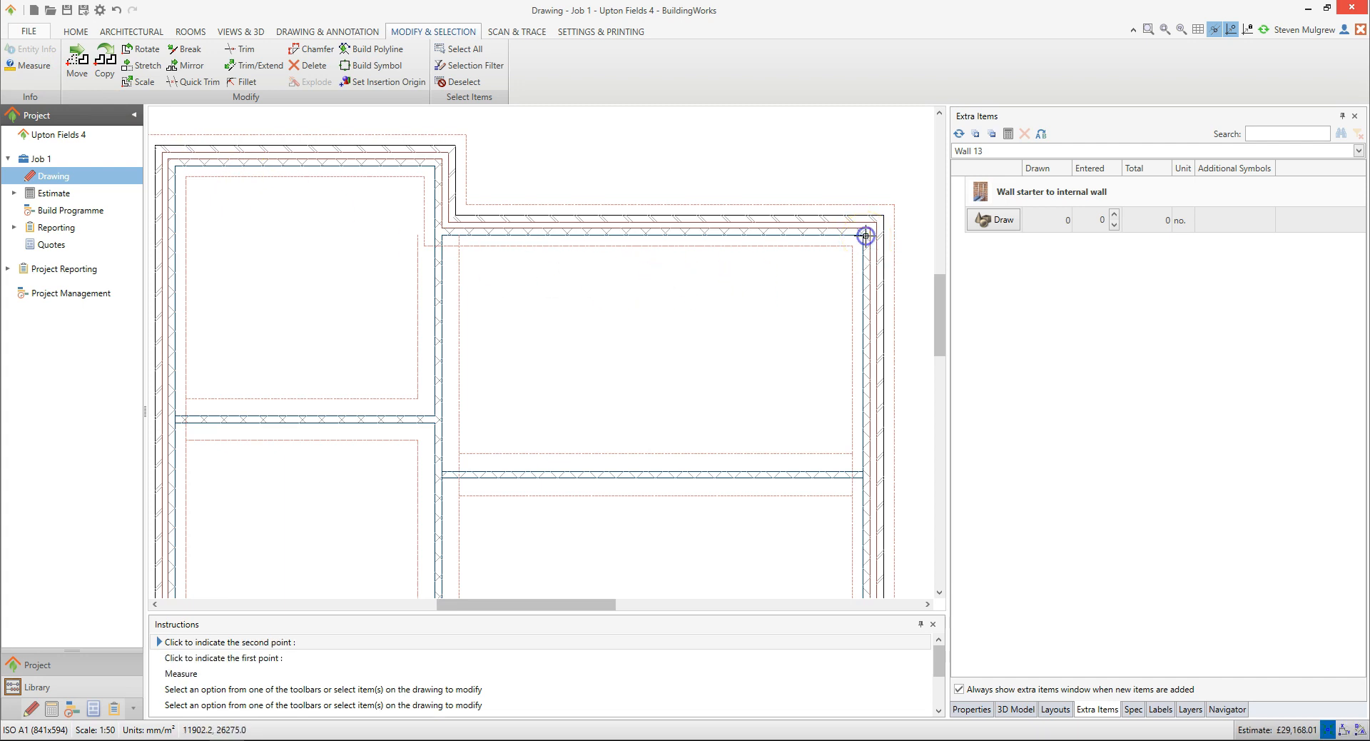
pyautogui.click(839, 348)
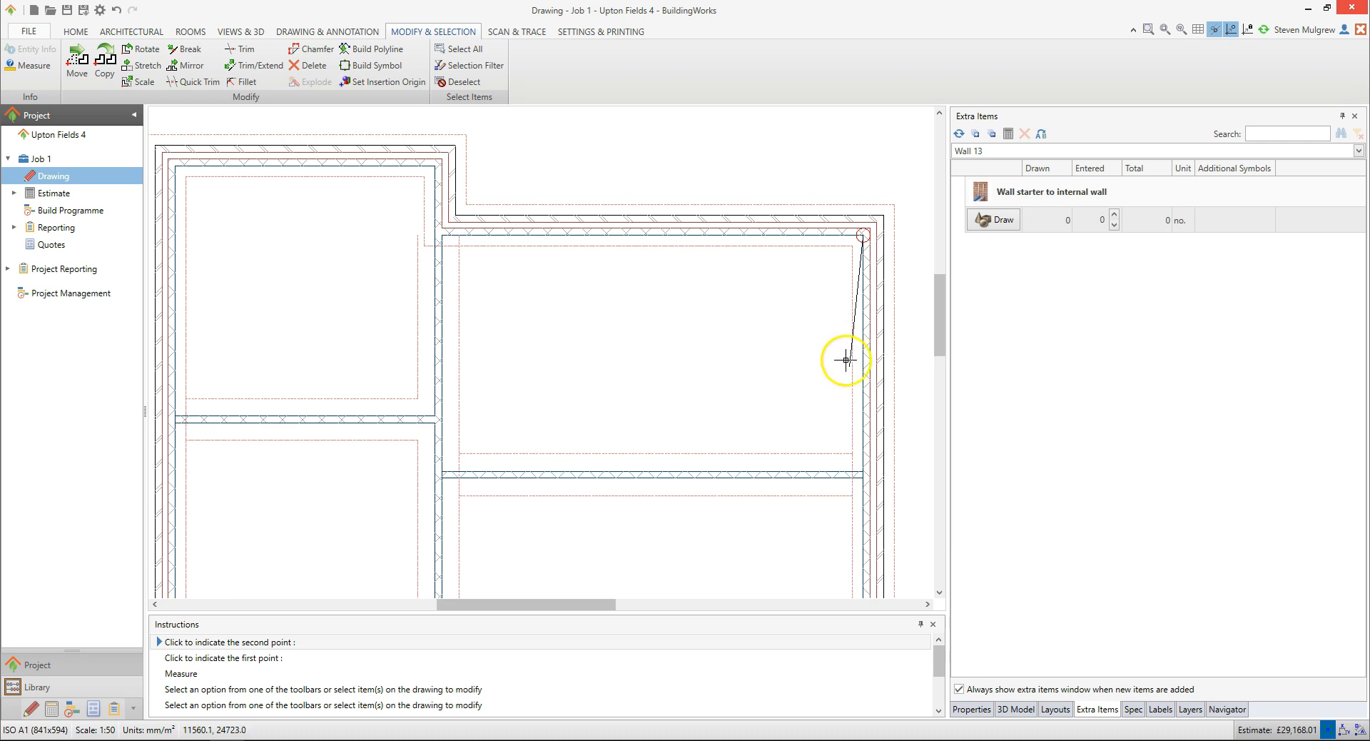
pyautogui.click(864, 468)
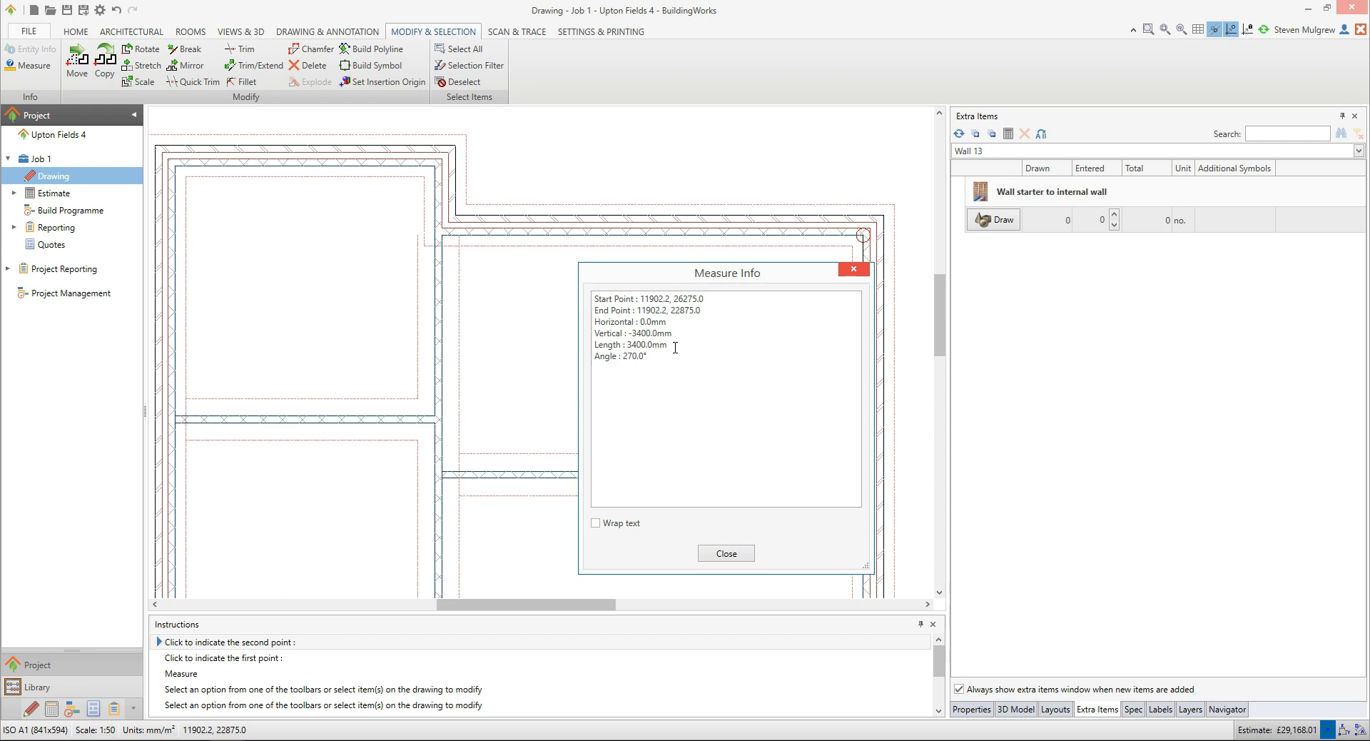
pyautogui.click(731, 555)
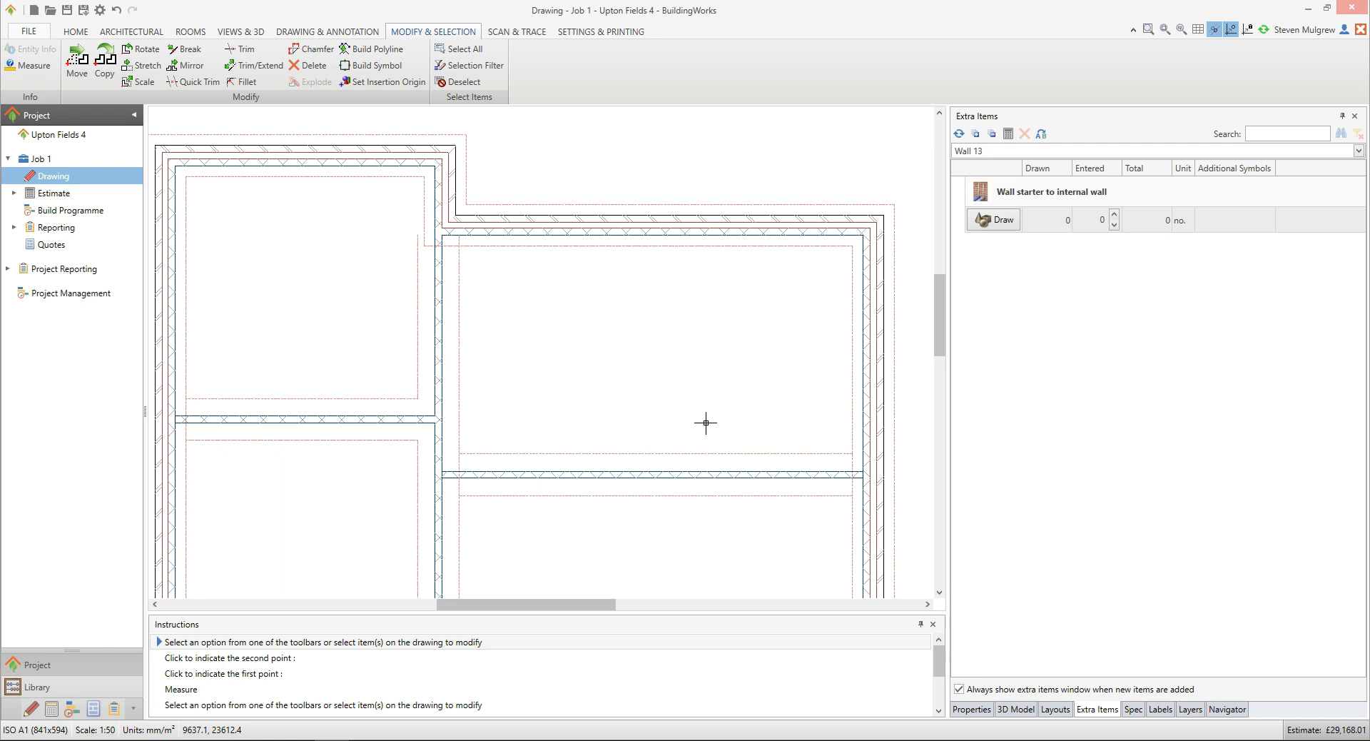
# Select the new wall to review its details and the justification options
pyautogui.click(690, 473)
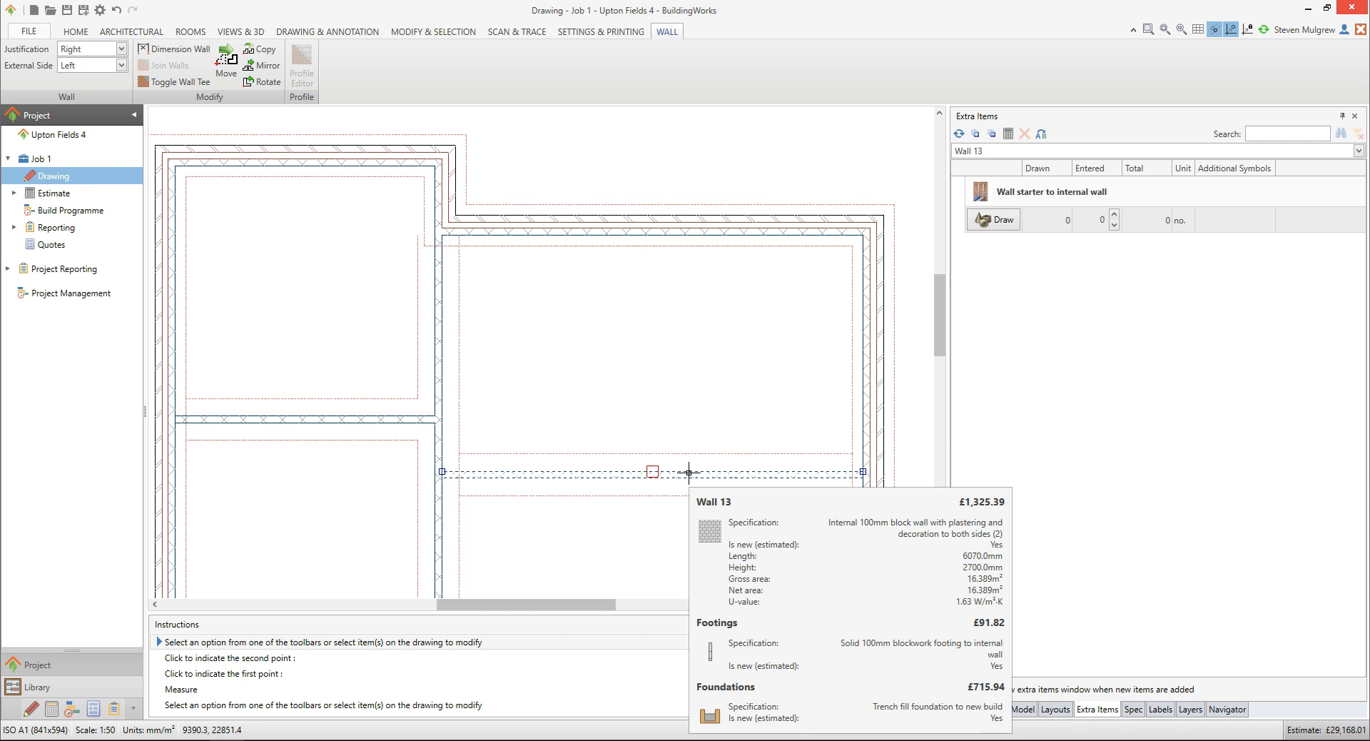
pyautogui.click(697, 440)
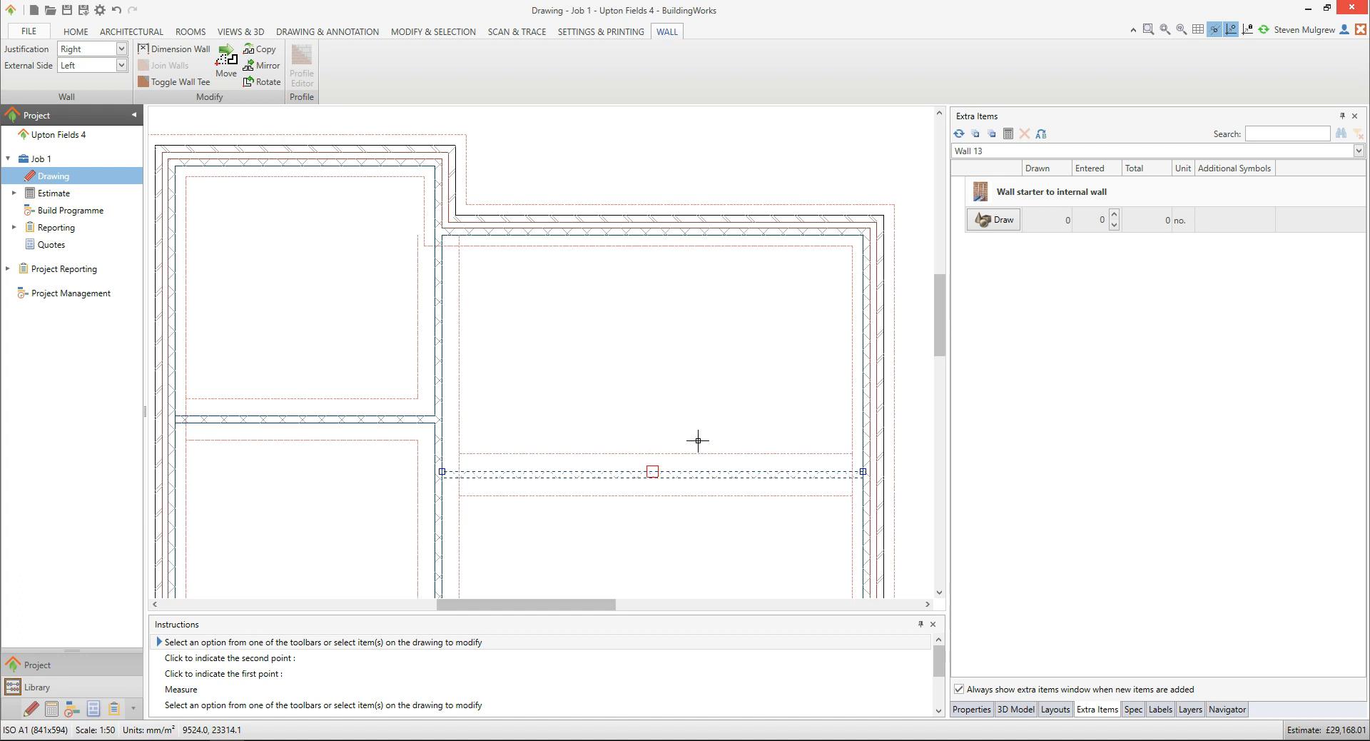
pyautogui.click(696, 441)
pyautogui.click(122, 49)
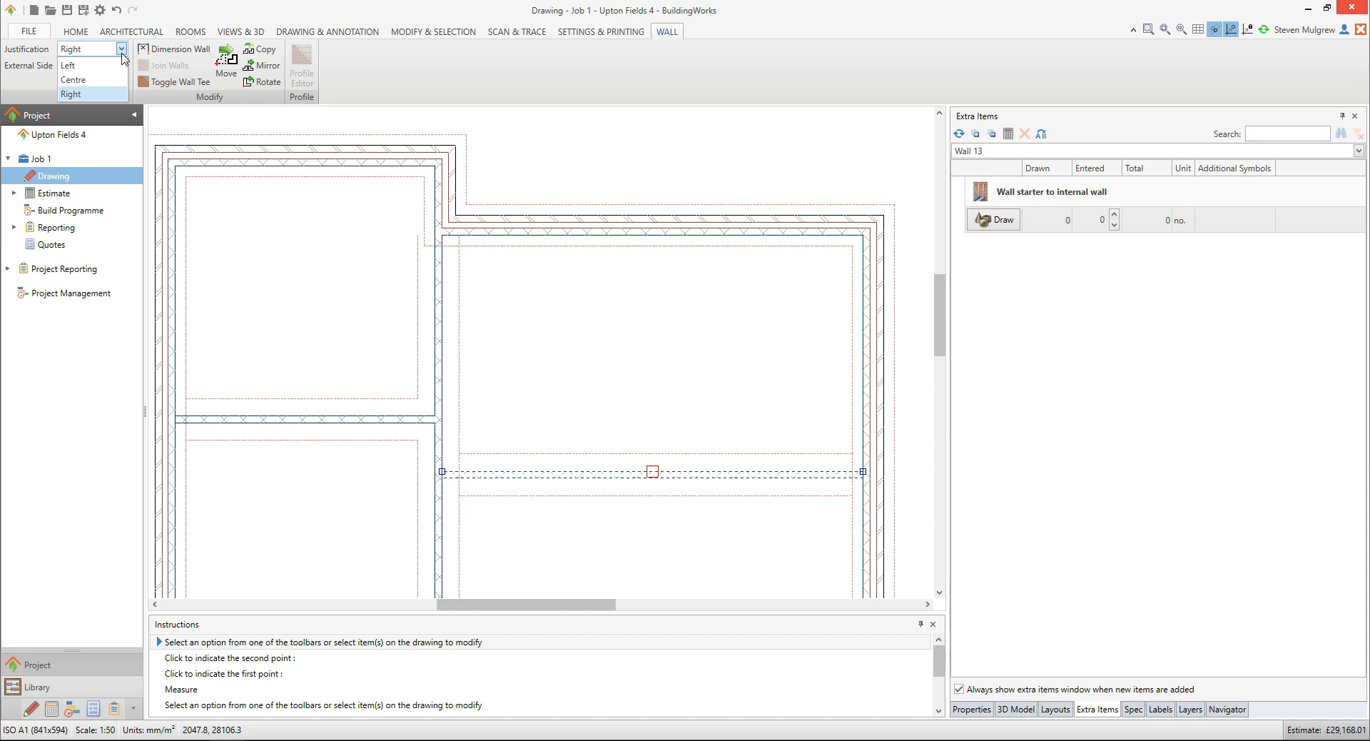
pyautogui.click(123, 62)
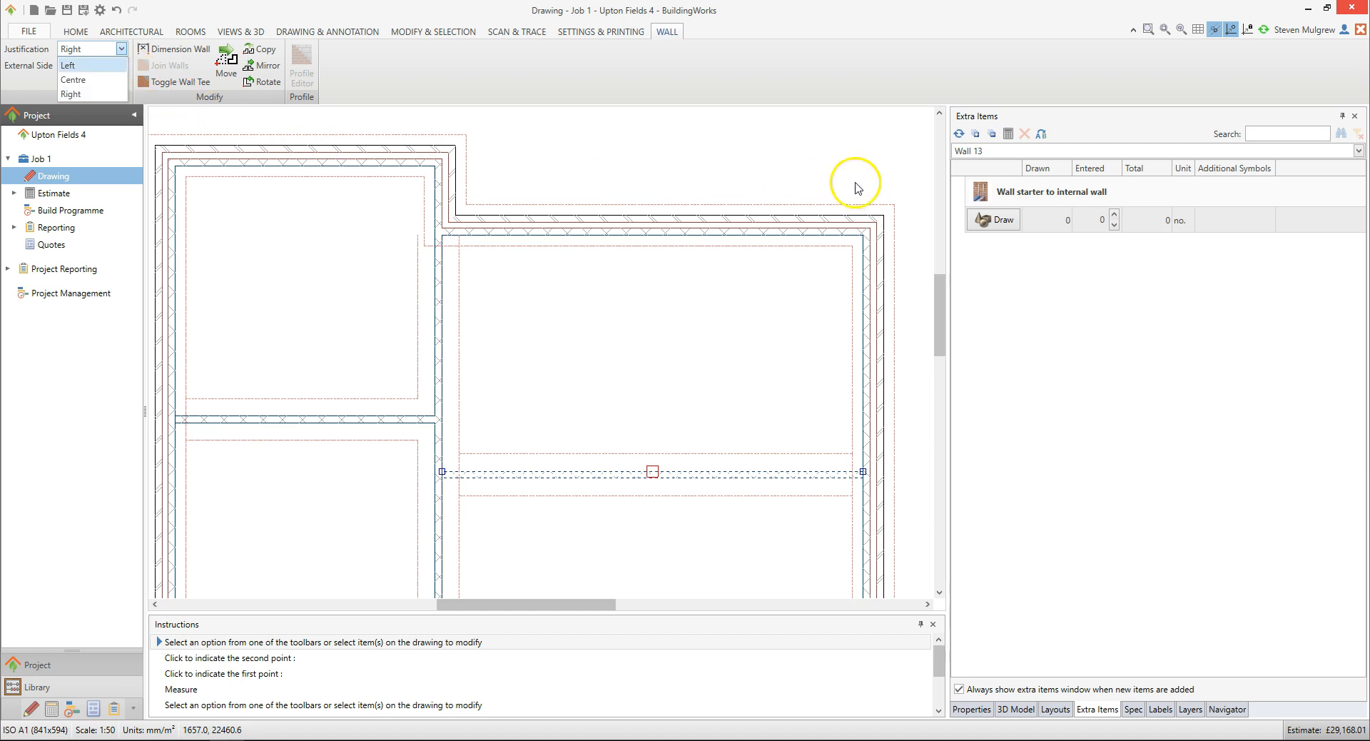
pyautogui.click(1262, 42)
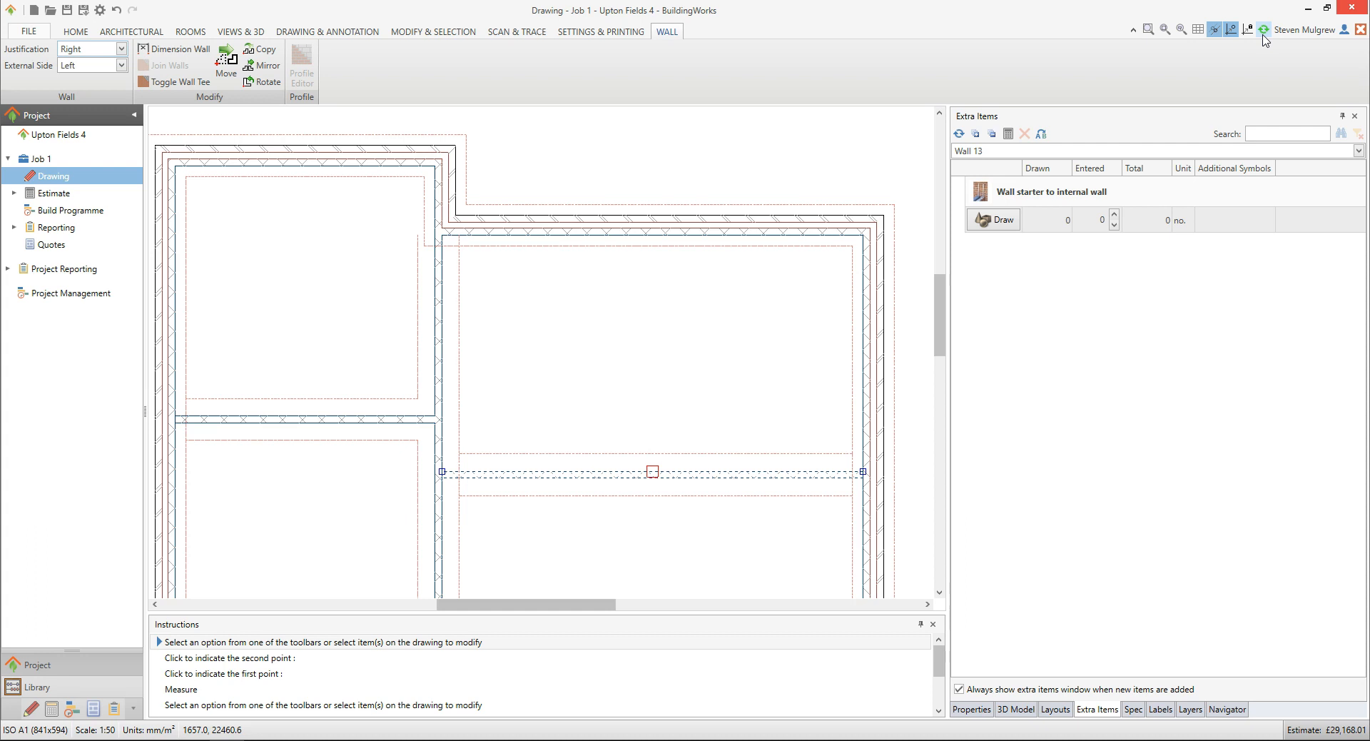
# Save the project under the new file name Upton Fields 5.bwp
pyautogui.click(84, 11)
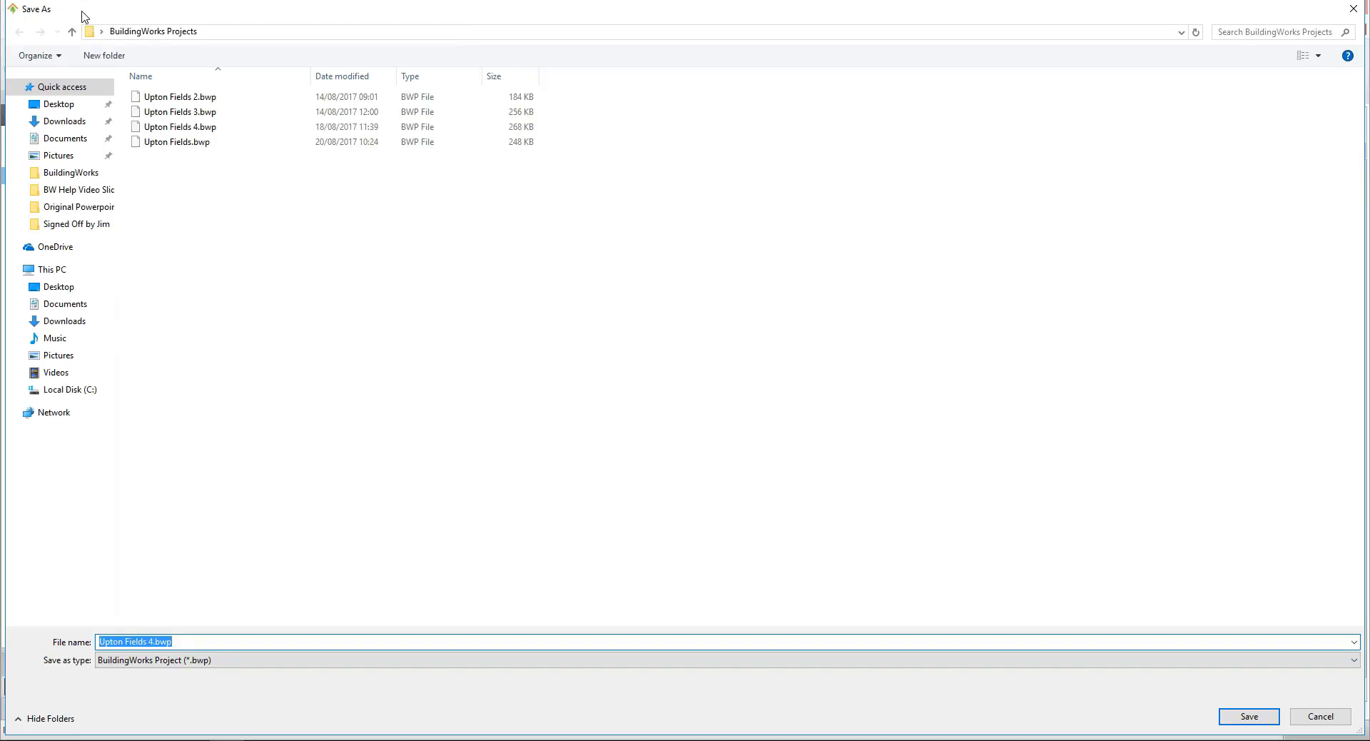
pyautogui.click(152, 640)
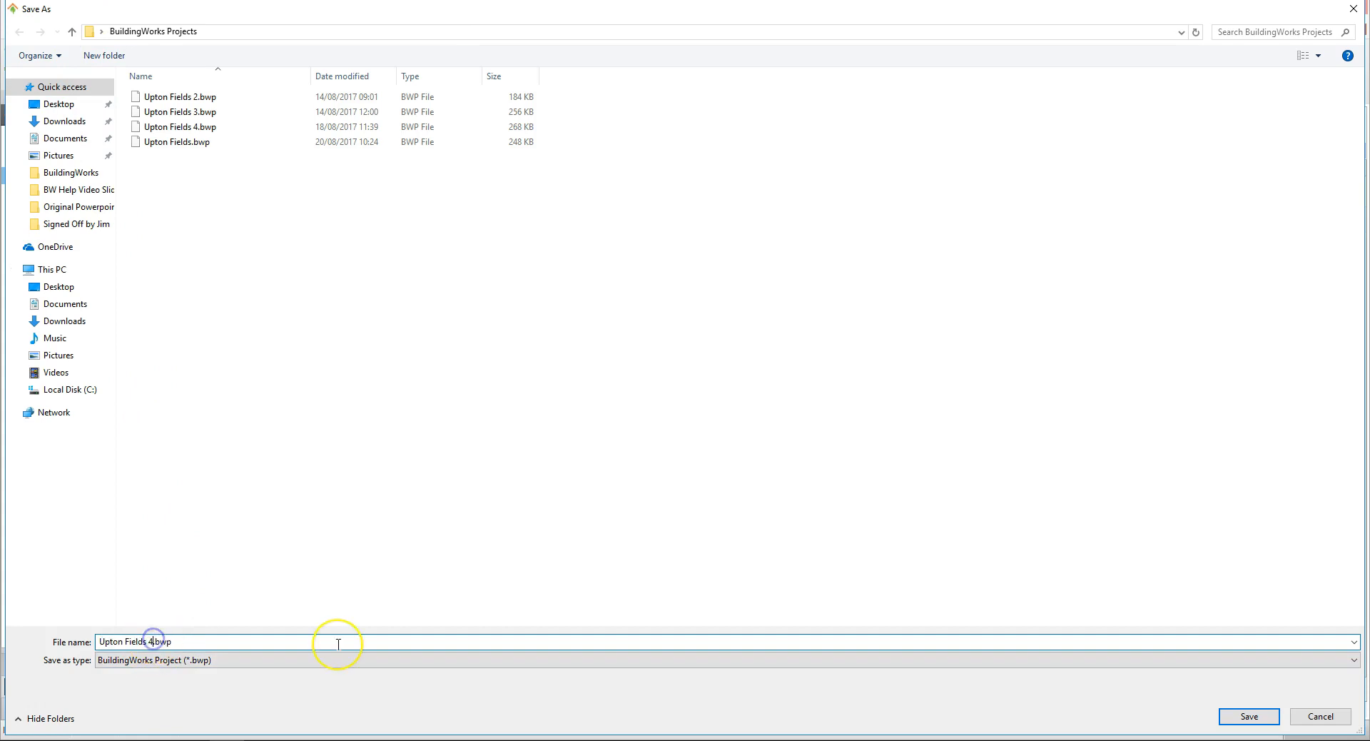
pyautogui.press('BackSpace')
pyautogui.write('5')
pyautogui.click(1248, 716)
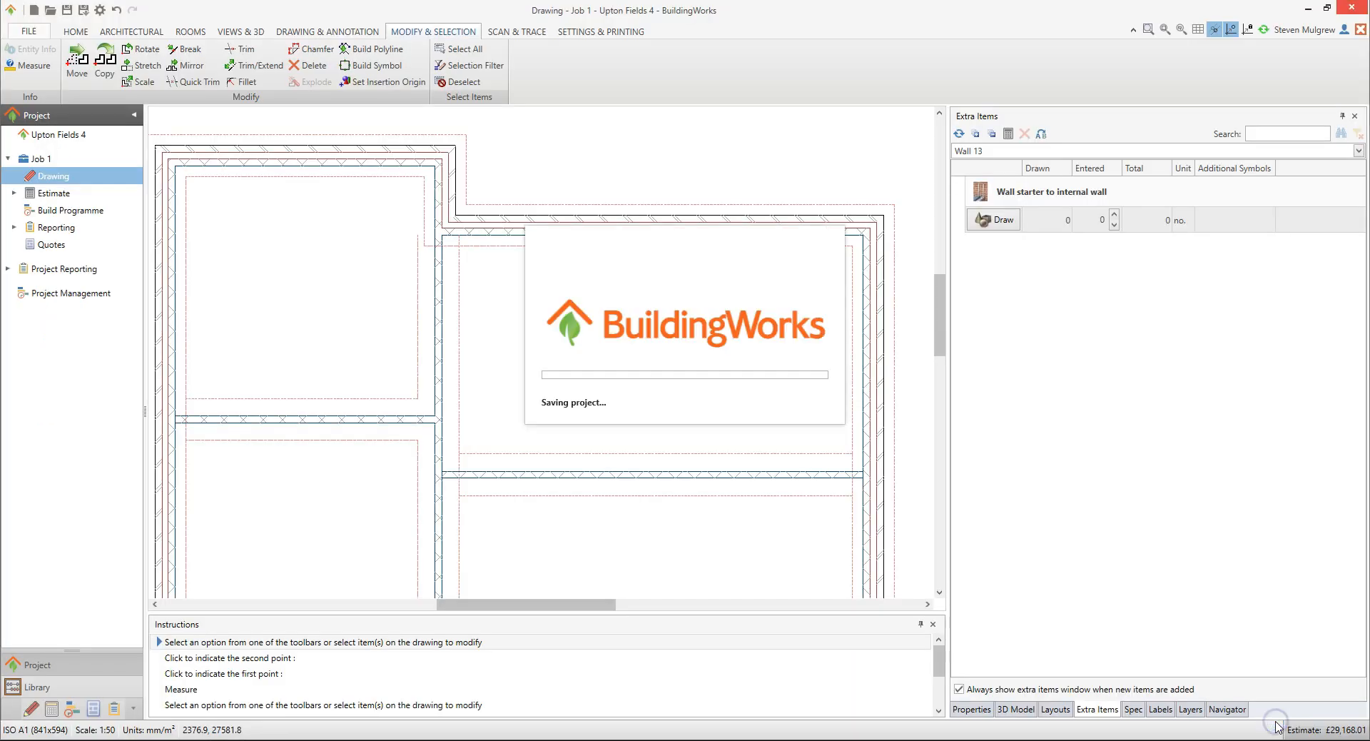